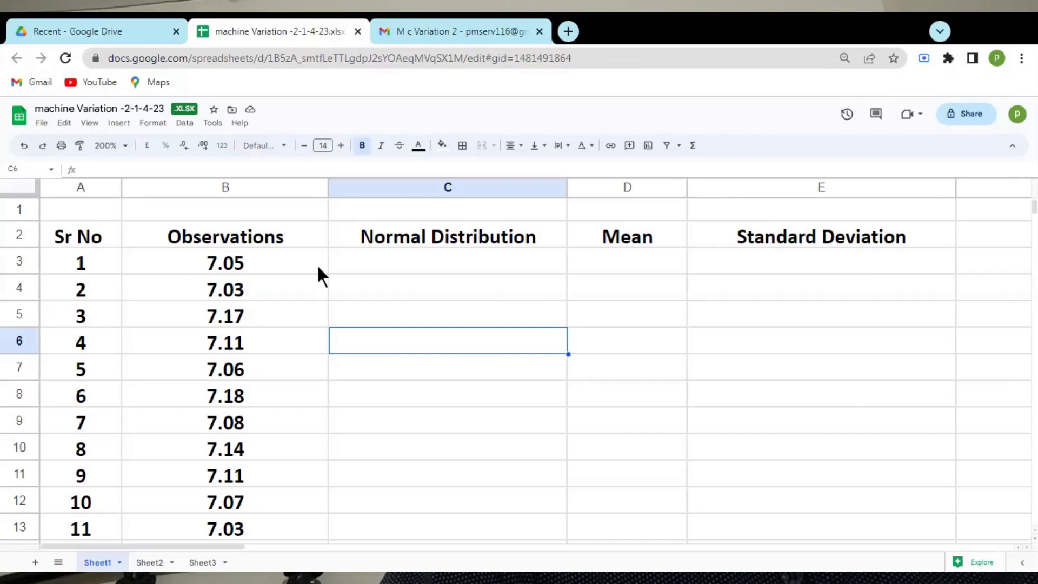
Look through the 25 entries of the Observations column, from row 3 to row 27 and back up
click(275, 250)
key(Down)
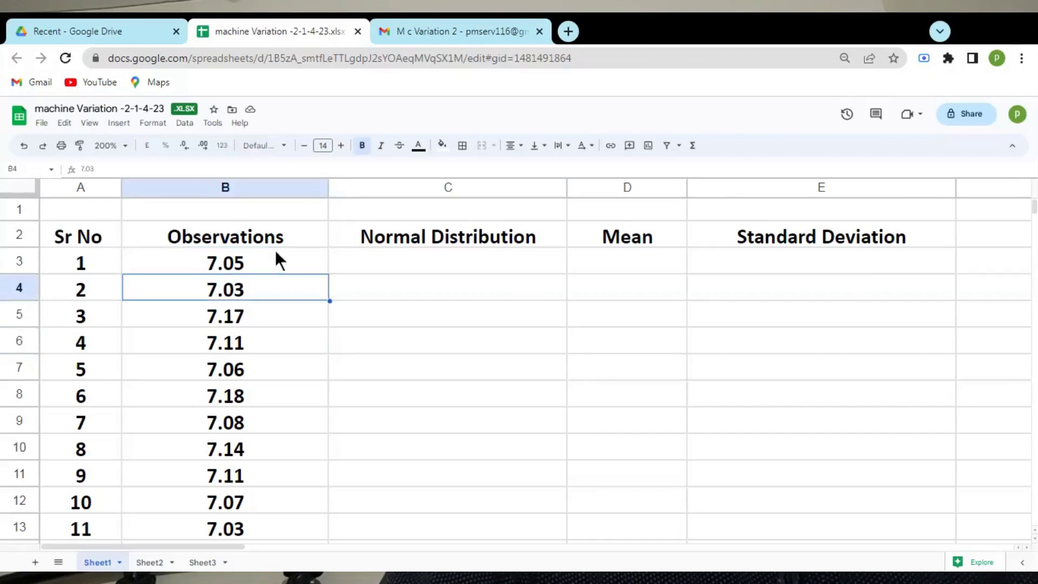
key(Down)
key(Down)
key(Down)
key(Down)
key(Down)
key(Down)
key(Down)
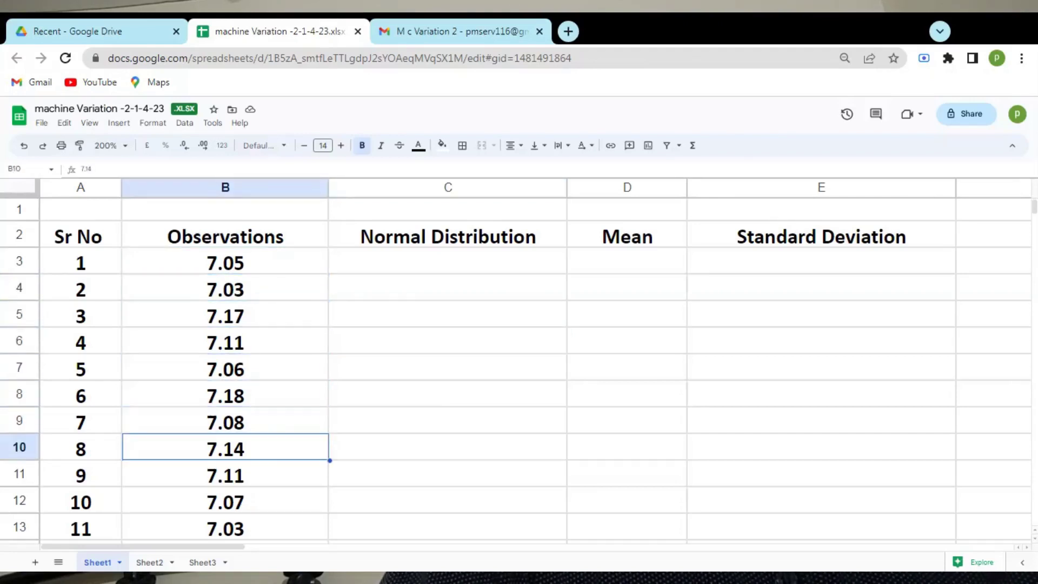
key(Down)
key(Down)
key(Down)
key(Down)
key(Down)
key(Down)
key(Down)
key(Down)
key(Down)
key(Down)
key(Down)
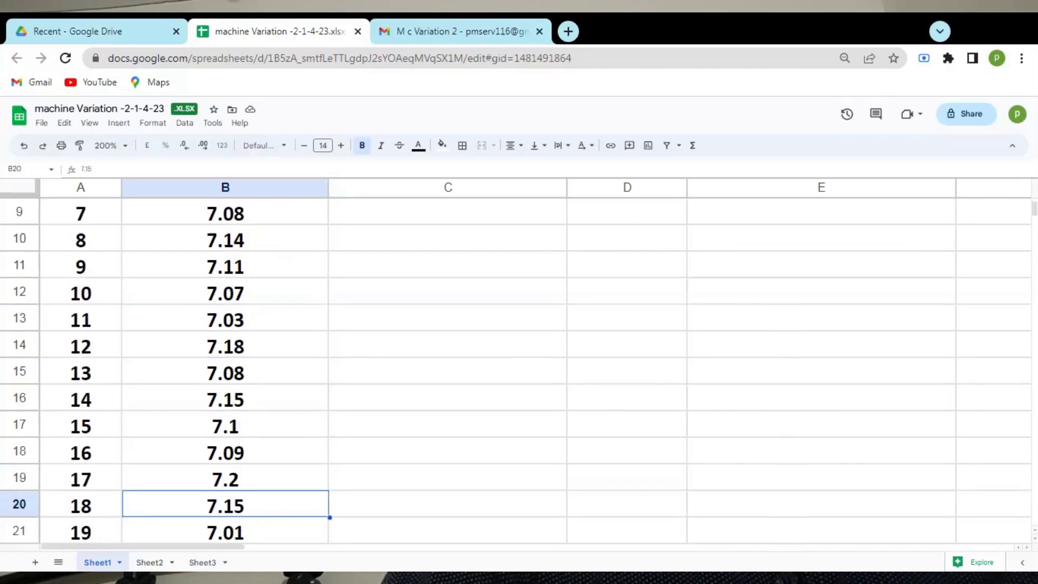
key(Down)
key(Down)
key(Down)
key(Down)
key(Down)
key(Down)
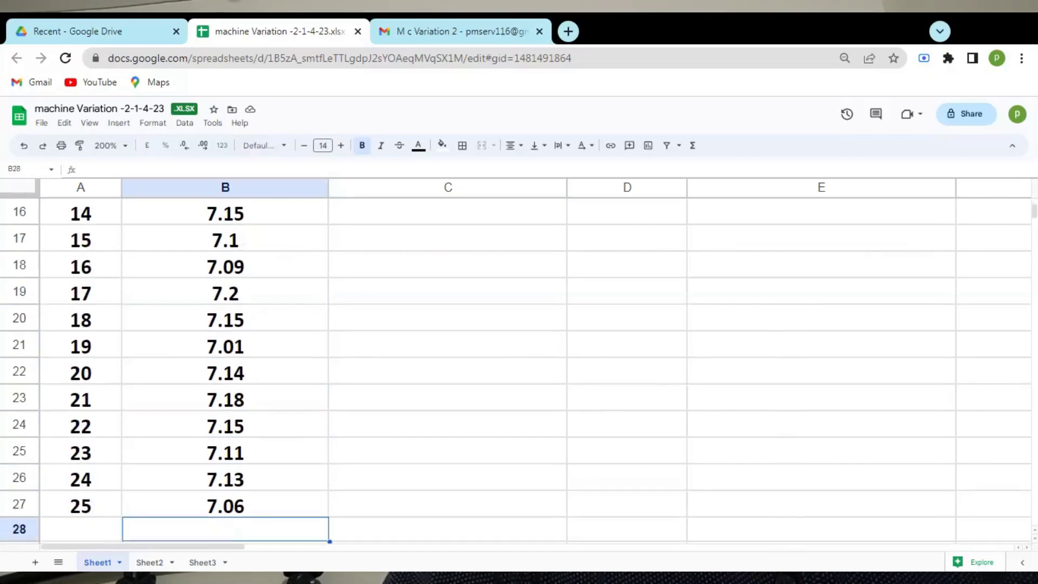
key(Up)
key(Up)
key(Up)
key(Up)
key(Up)
key(Up)
key(Up)
key(Up)
key(Up)
key(Up)
key(Up)
key(Up)
key(Up)
key(Up)
key(Up)
key(Up)
key(Up)
key(Up)
key(Up)
key(Up)
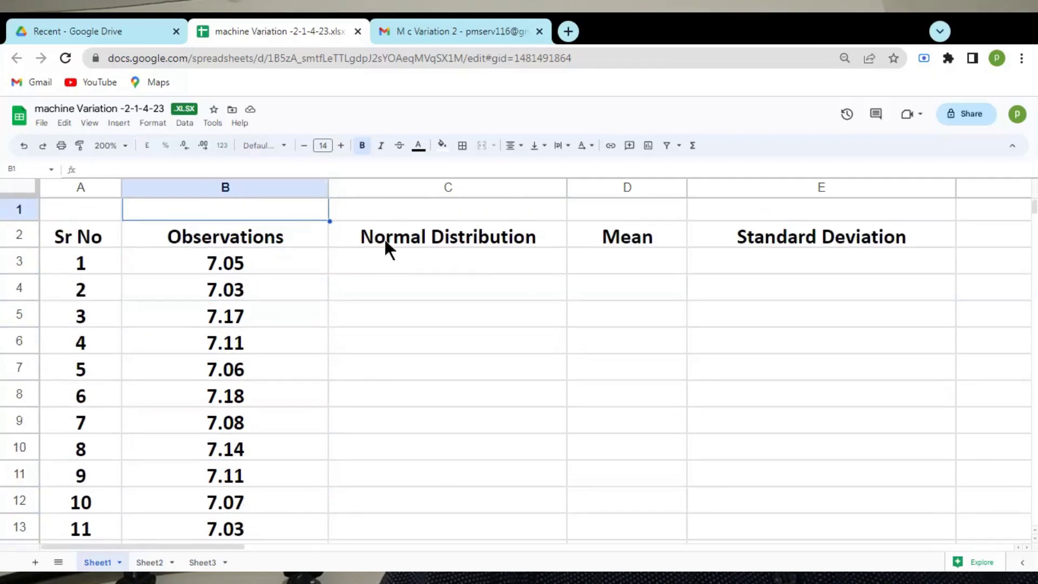
Examine the Normal Distribution, Mean, Standard Deviation and Observations headings and the first two observation cells
click(384, 235)
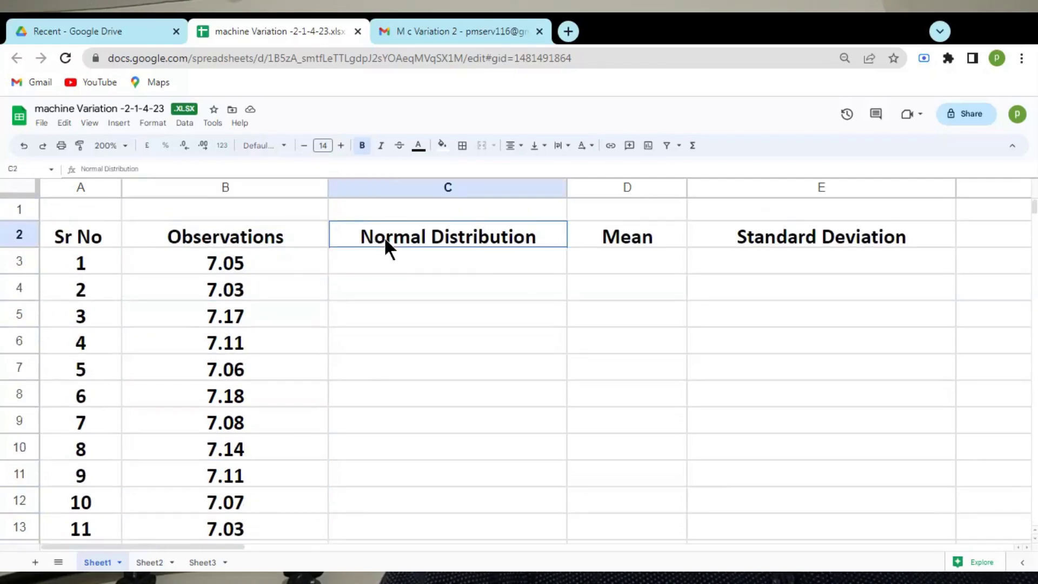
click(594, 242)
click(771, 248)
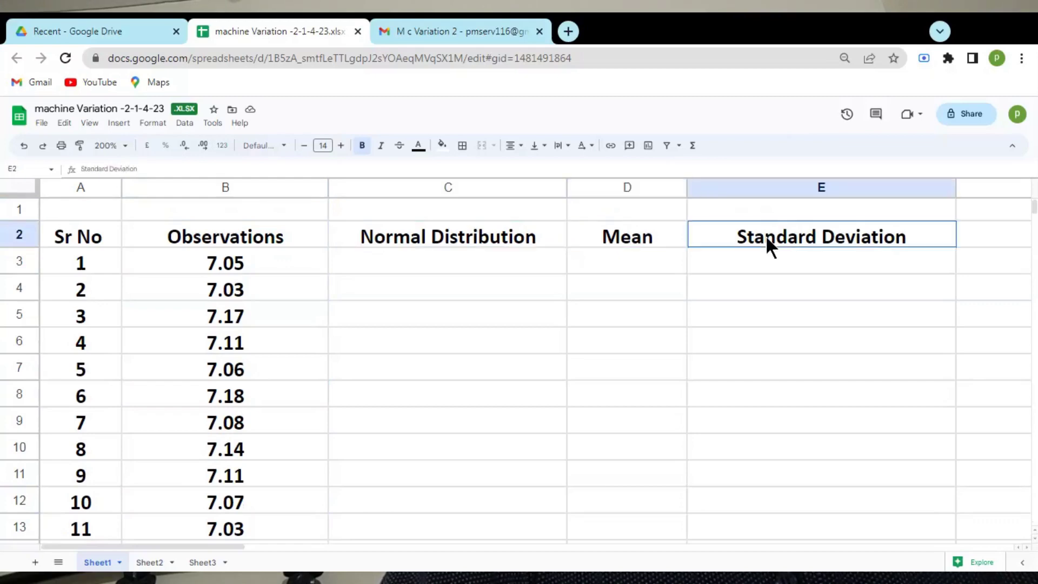
click(277, 225)
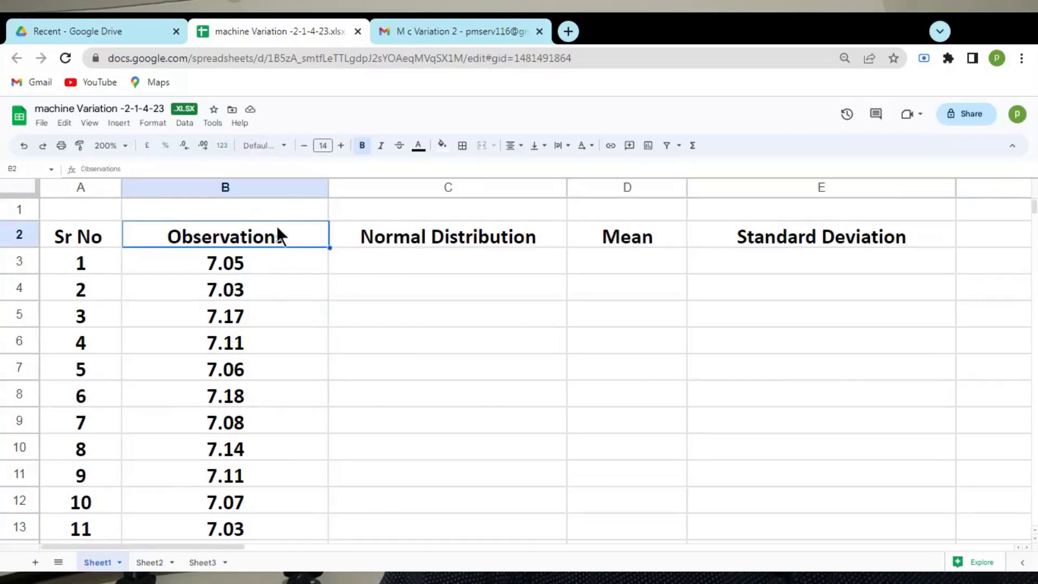
click(269, 262)
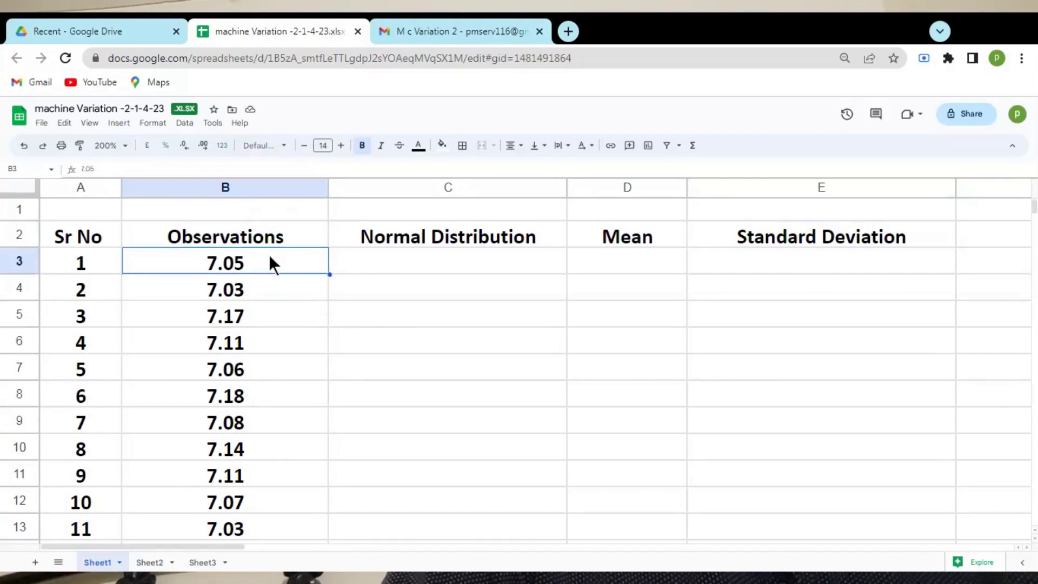
double_click(269, 262)
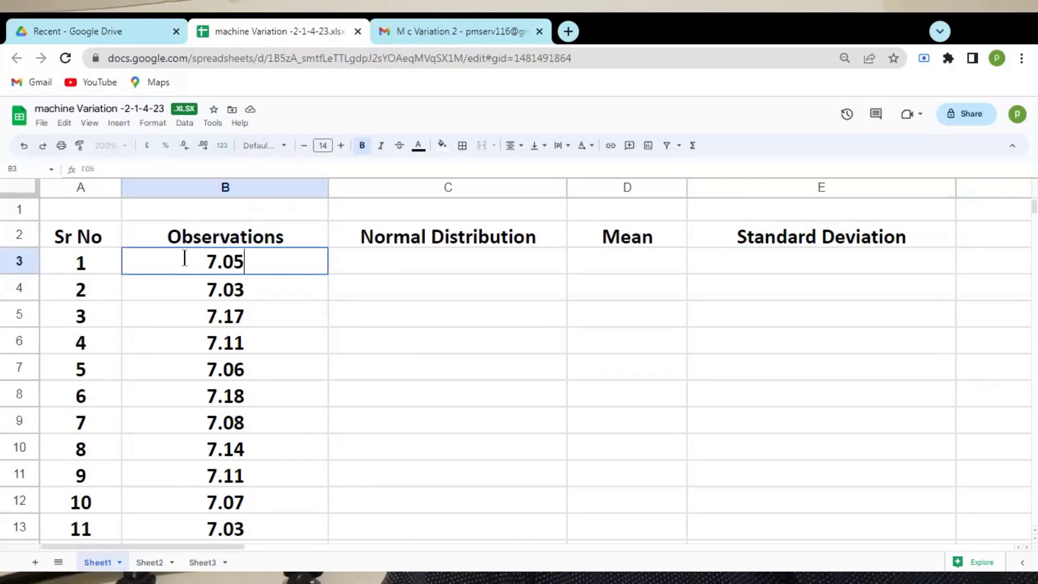
click(179, 288)
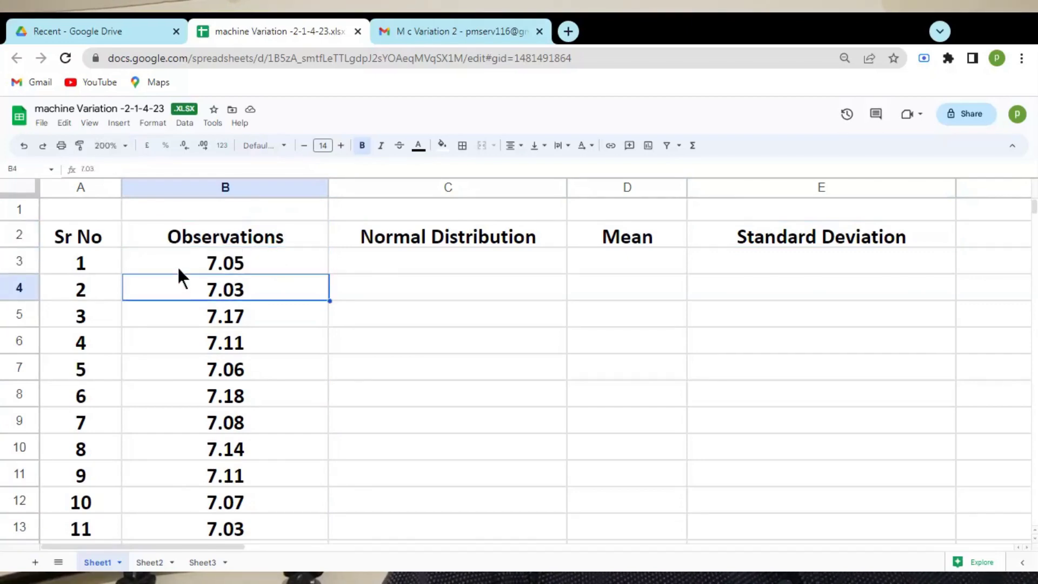
click(178, 267)
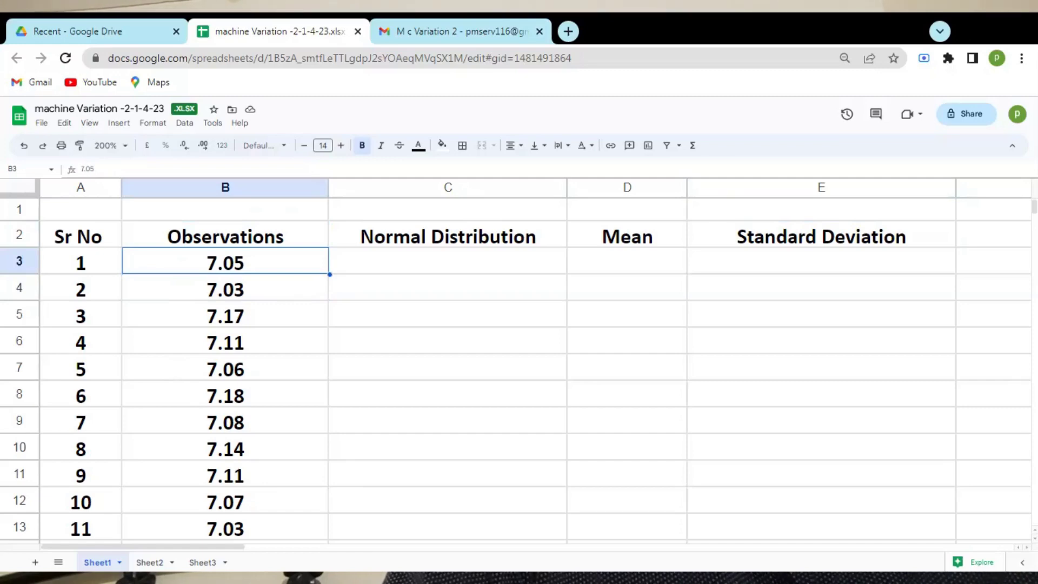
click(183, 292)
click(181, 268)
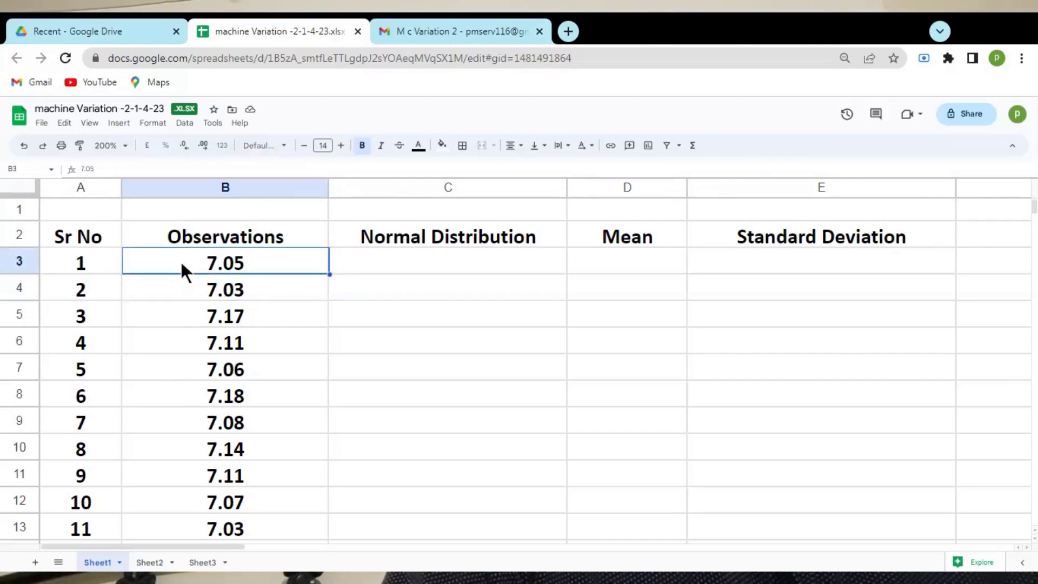
Sort the observations in B3:B27 in ascending order by column B, as a range only
drag(181, 264, 181, 562)
drag(204, 446, 230, 267)
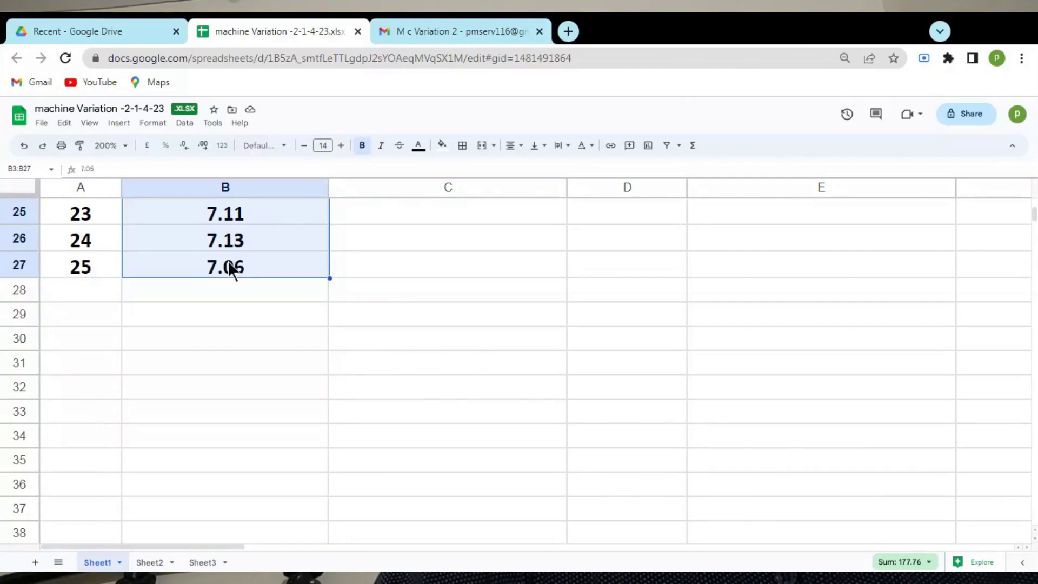
click(180, 124)
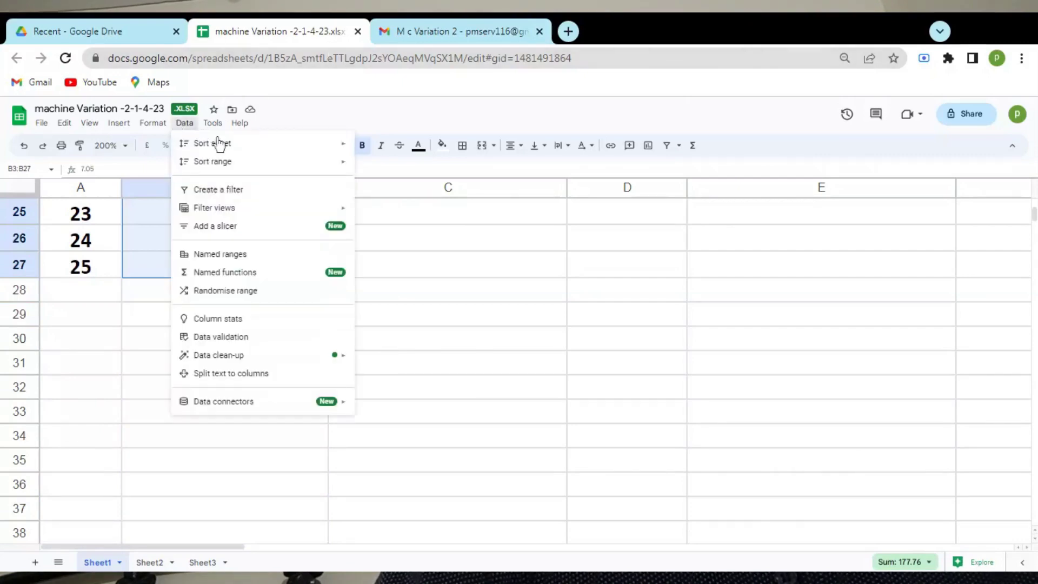
mouse_move(206, 127)
mouse_move(233, 165)
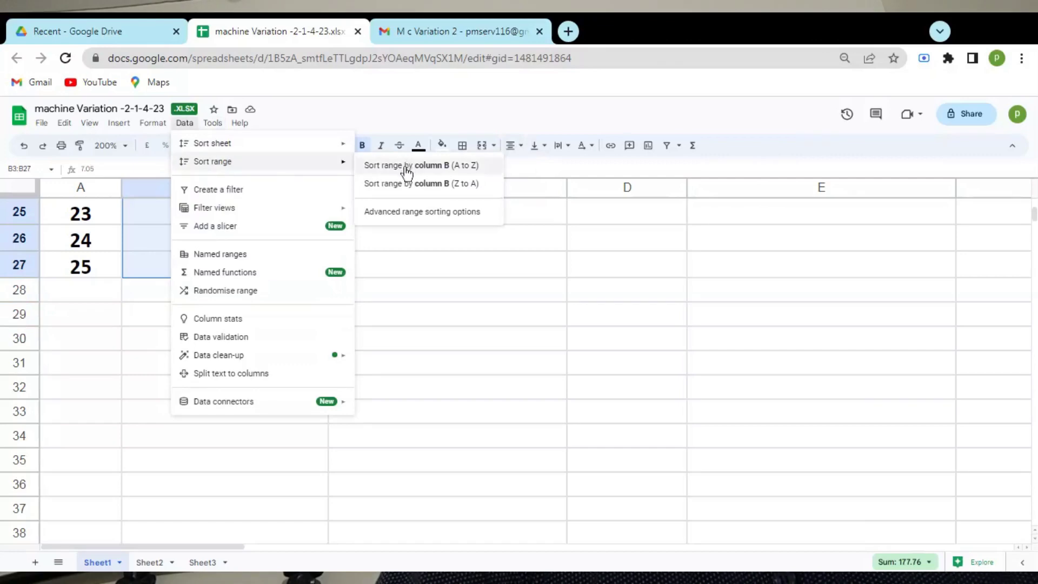
click(407, 170)
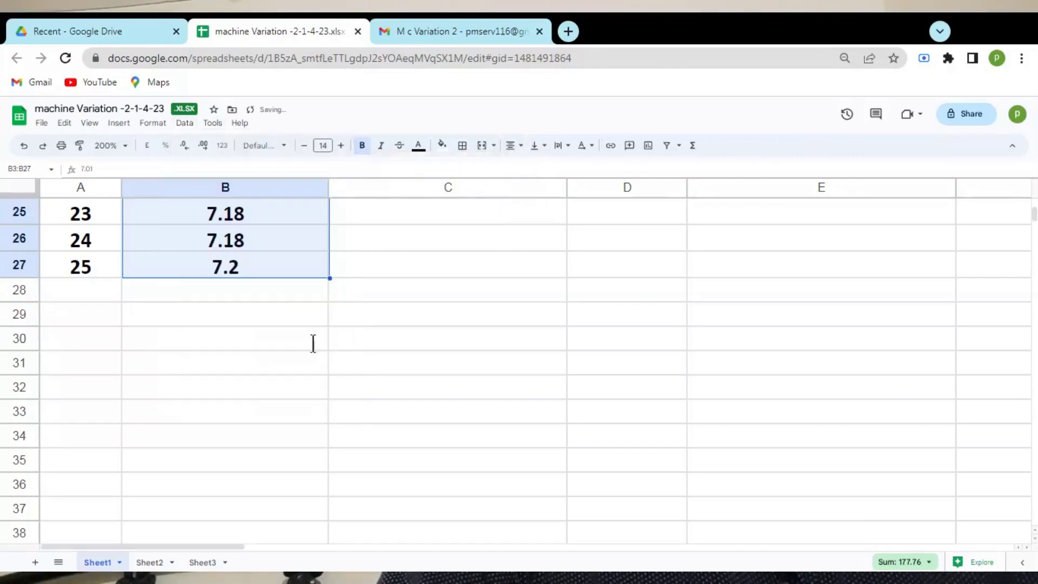
Check the order of the sorted observations in column B through row 27
click(252, 356)
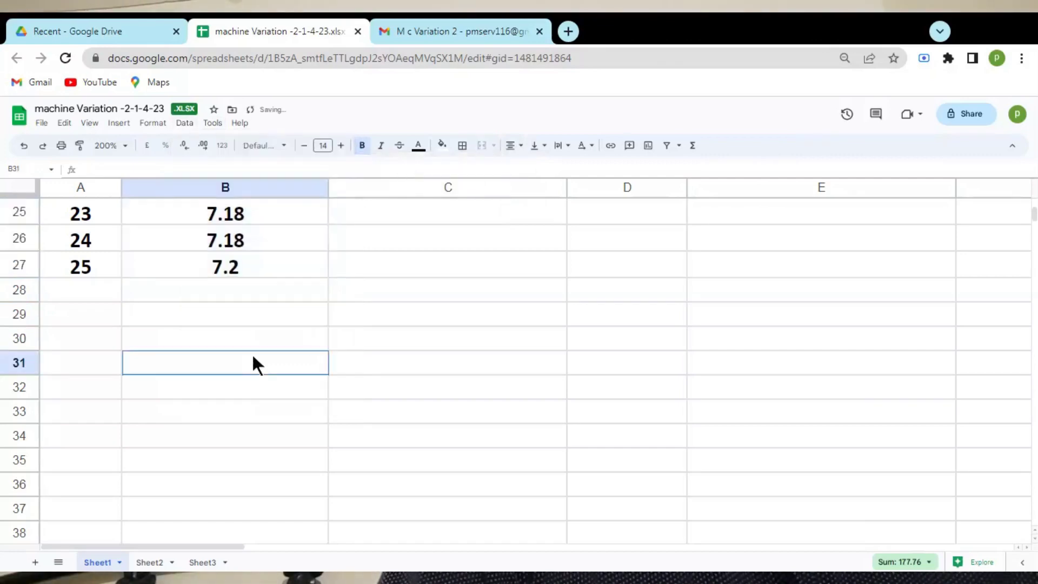
click(243, 272)
key(Up)
key(Up)
key(Up)
key(Up)
key(Up)
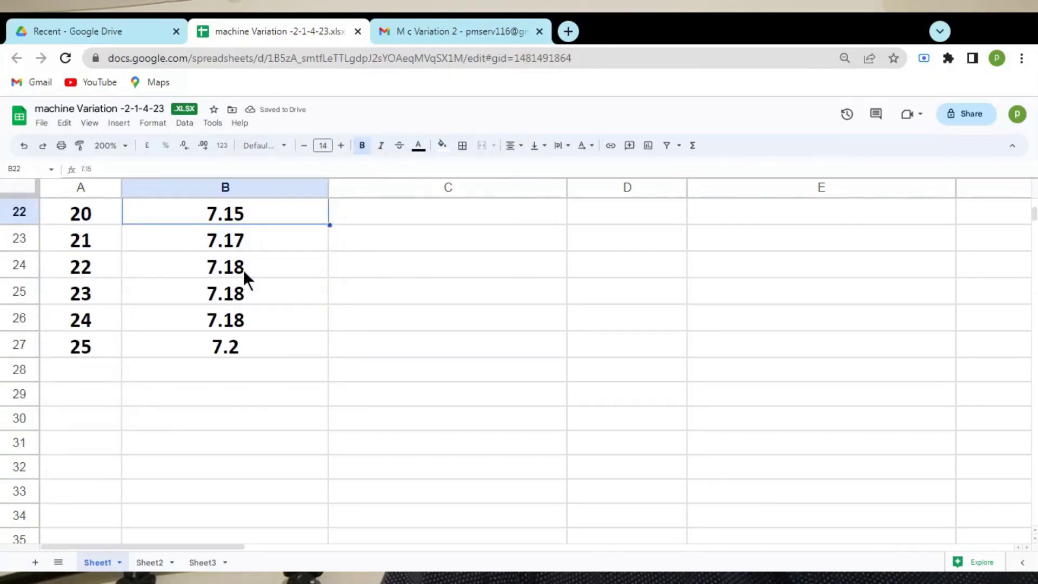
key(Up)
key(Up)
key(Up)
key(Up)
key(Up)
key(Up)
key(Up)
key(Up)
key(Up)
key(Up)
key(Up)
key(Up)
key(Up)
key(Up)
key(Up)
key(Up)
key(Up)
key(Up)
key(Up)
key(Up)
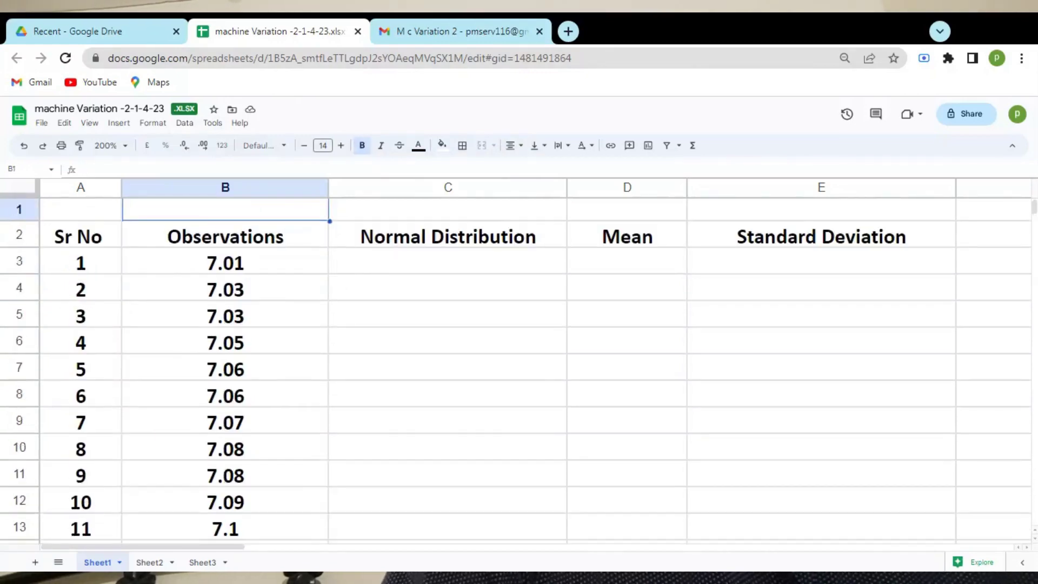
key(Down)
key(Down)
key(Down)
key(Down)
key(Down)
key(Down)
key(Down)
key(Down)
key(Down)
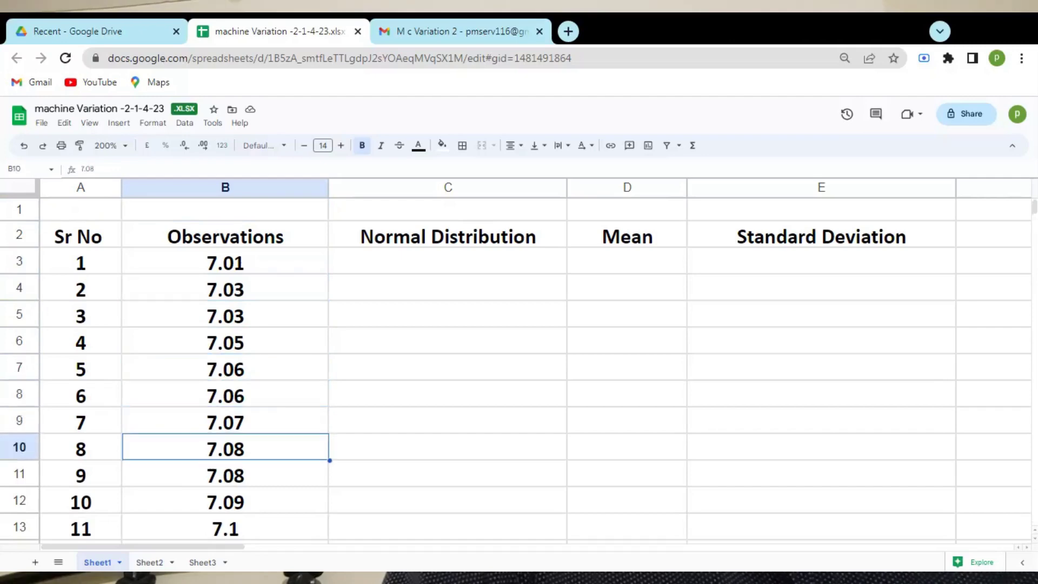
key(Down)
key(Down)
key(Down)
key(Down)
key(Down)
key(Down)
key(Down)
key(Down)
key(Down)
key(Down)
key(Down)
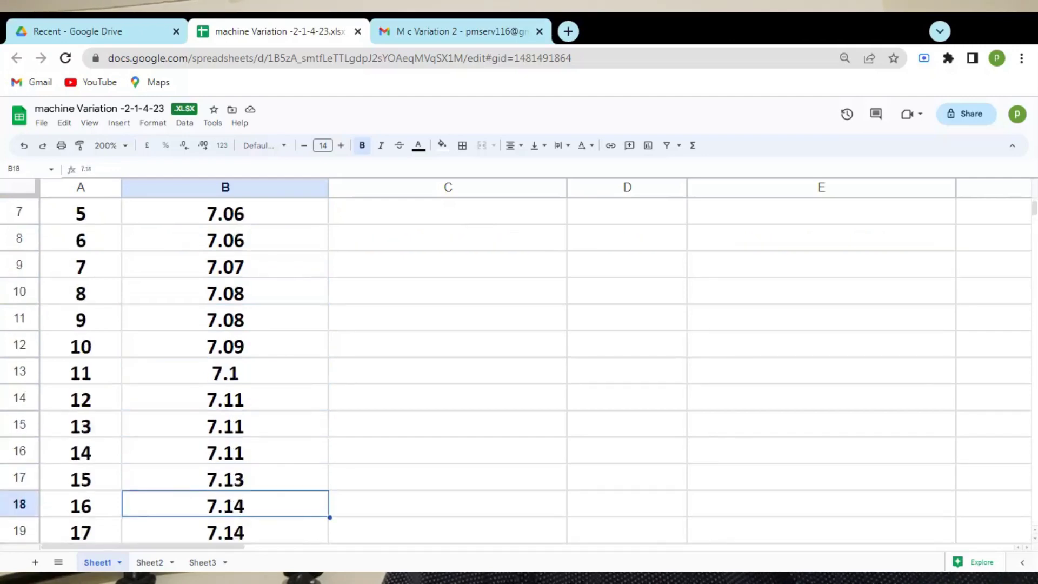
key(Down)
key(Down)
key(Down)
key(Down)
key(Down)
key(Down)
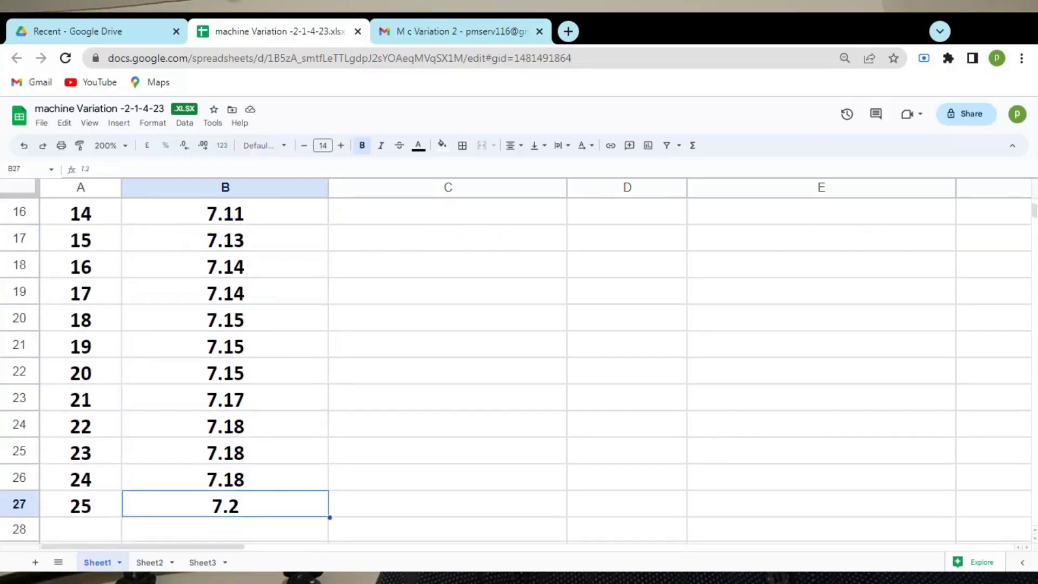
key(Up)
key(Up)
key(Up)
key(Up)
key(Up)
key(Up)
key(Up)
key(Up)
key(Up)
key(Up)
key(Up)
key(Up)
key(Up)
key(Up)
key(Up)
key(Up)
key(Up)
key(Up)
key(Up)
key(Up)
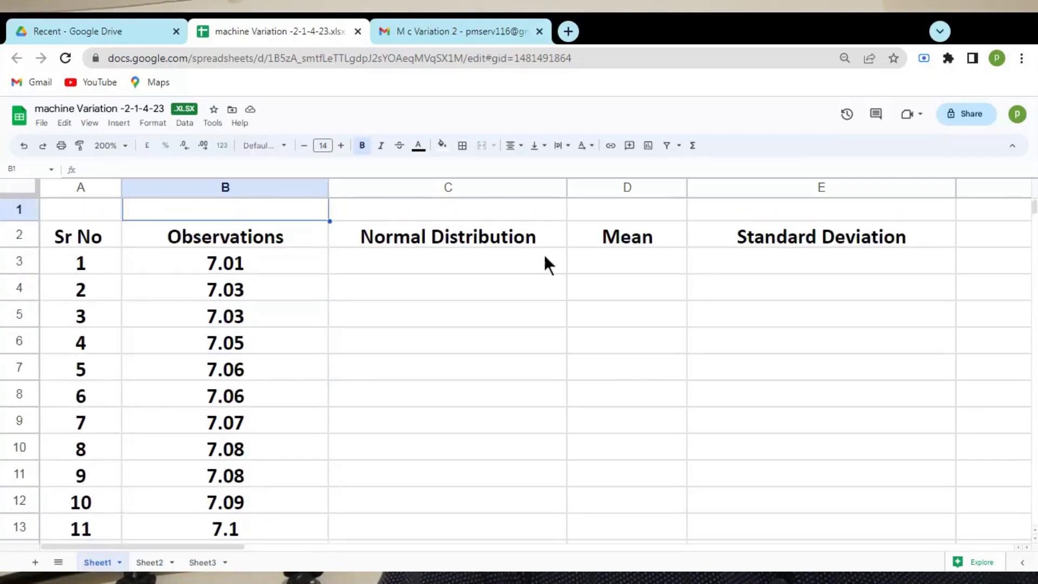
Calculate the mean of the observations in cell D3 with =AVERAGE(B3:B27)
click(636, 258)
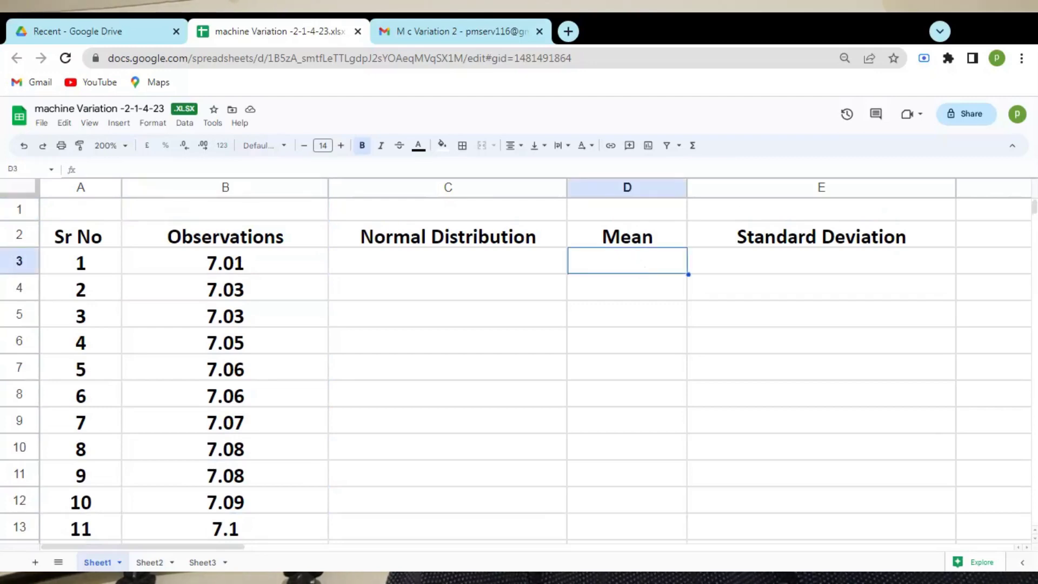
double_click(627, 260)
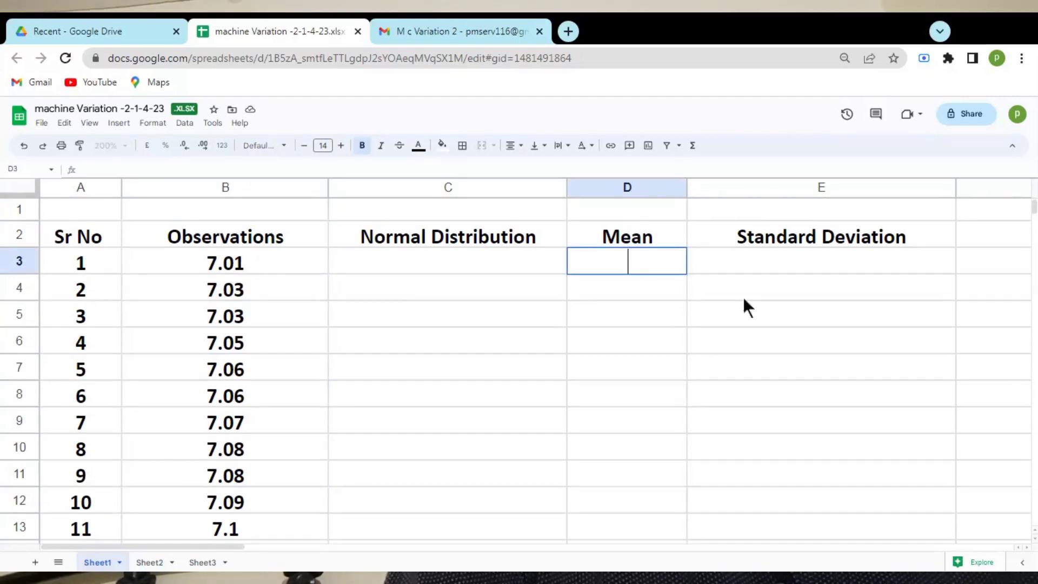
text(=)
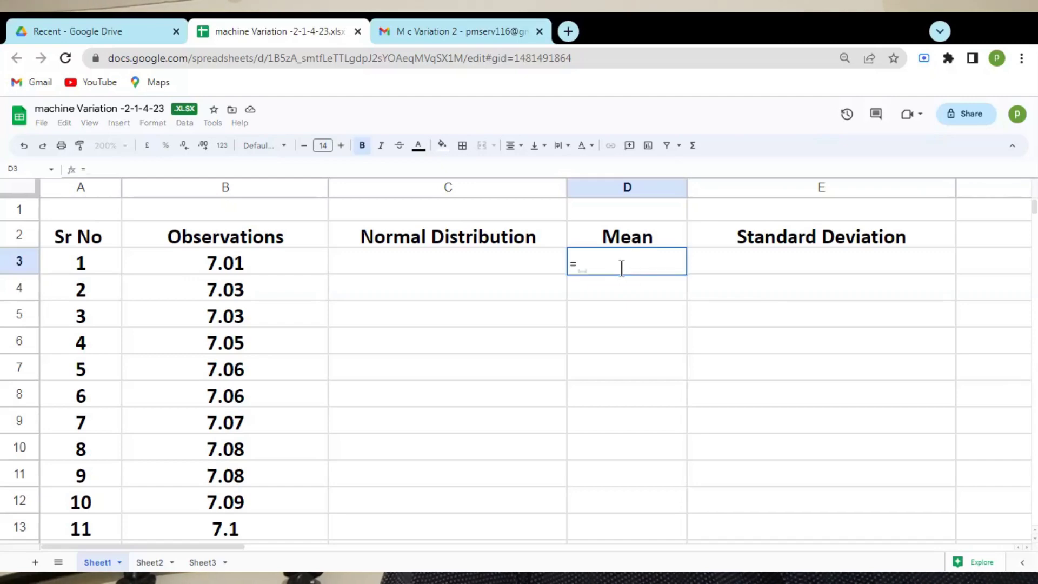
text(ave)
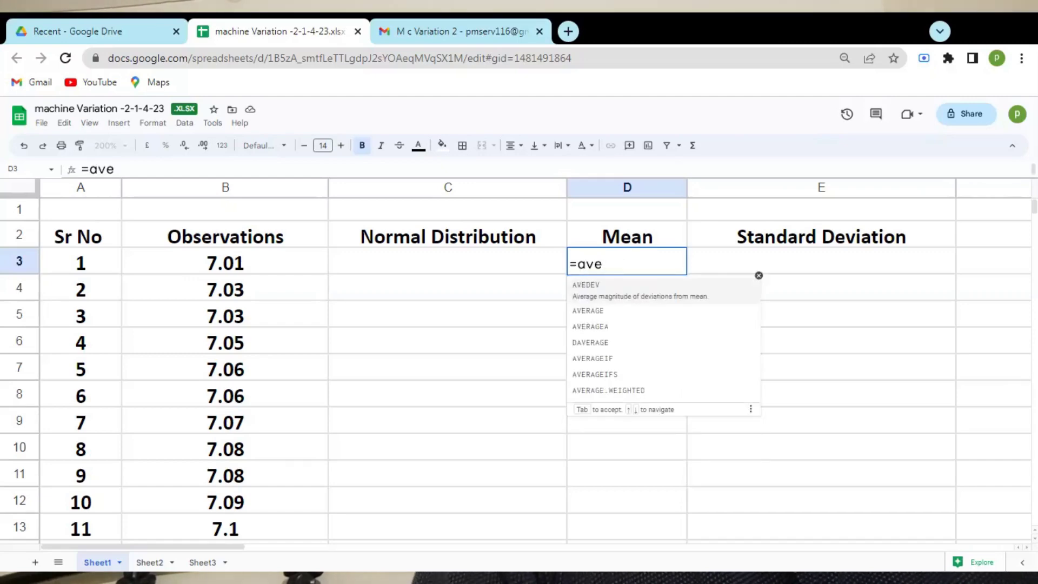
text(ra)
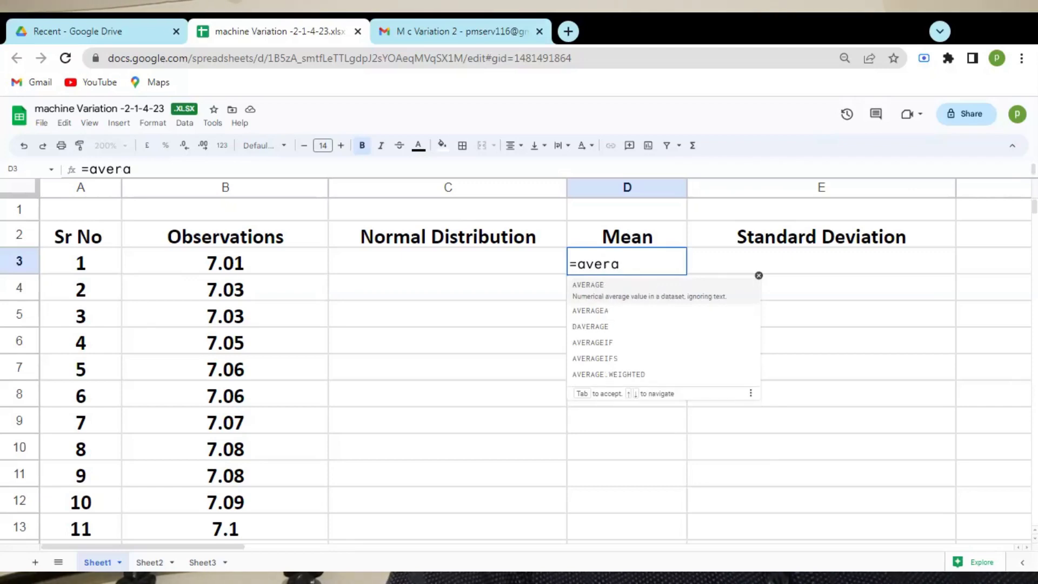
click(597, 291)
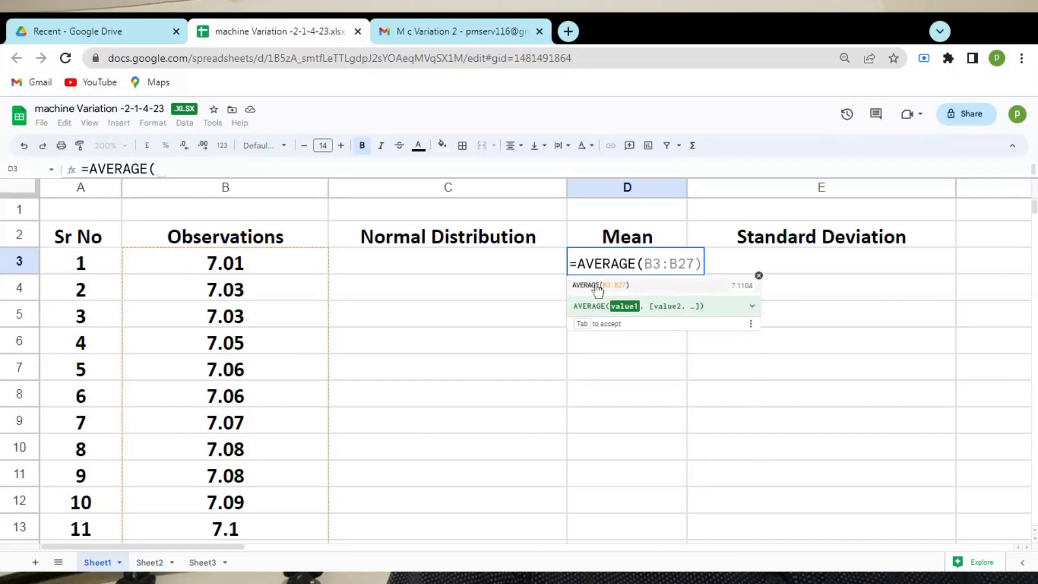
click(609, 292)
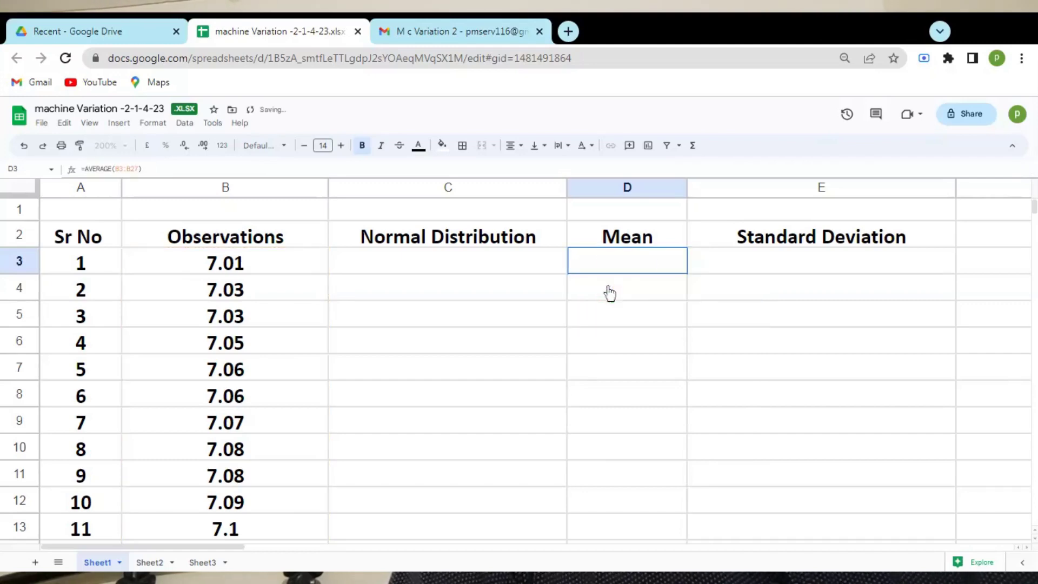
Calculate the standard deviation of the observations in cell E3 with =STDEV(B3:B27)
click(761, 262)
text(=)
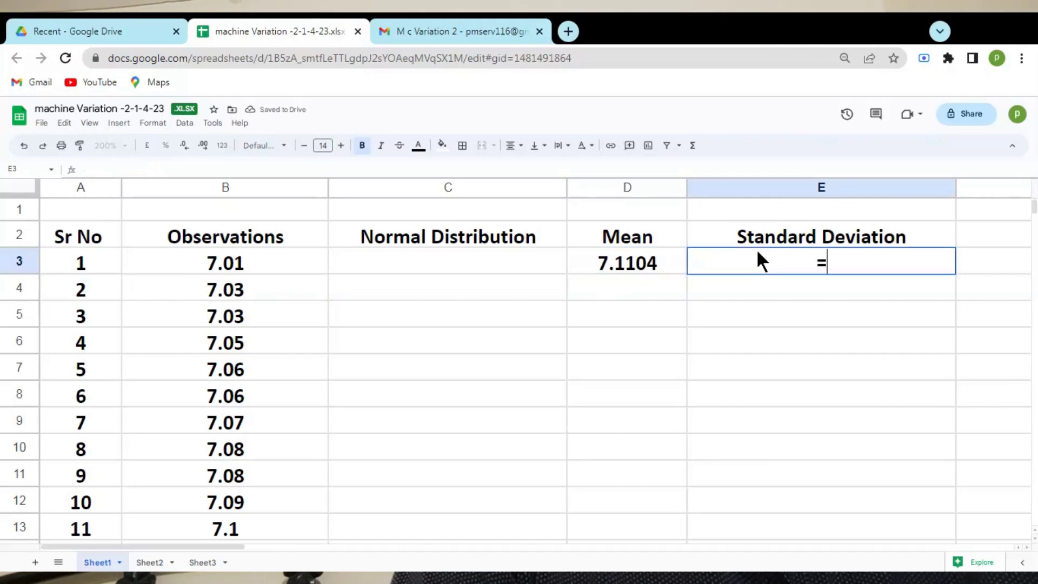
text(s)
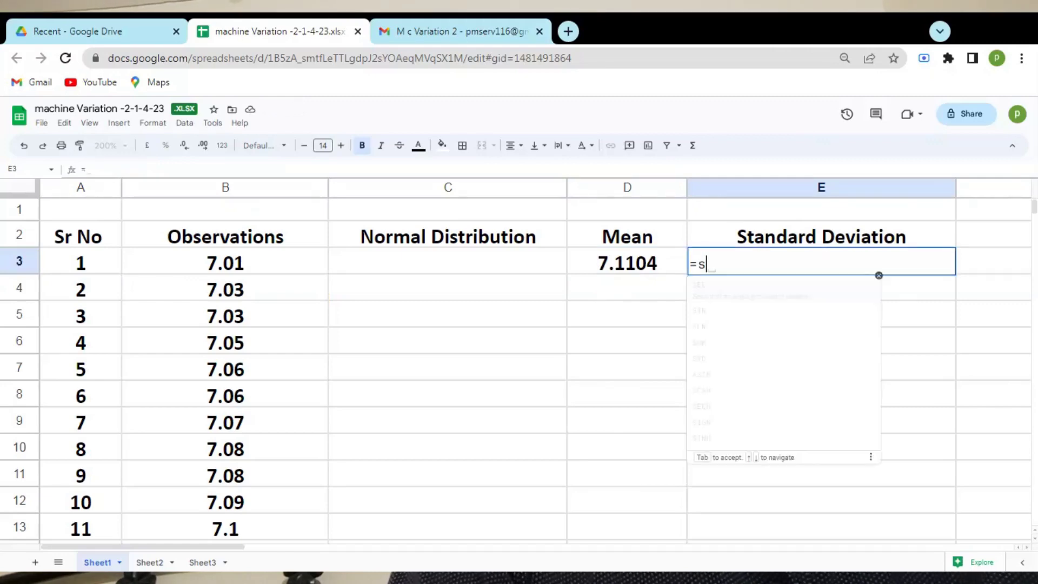
text(tde)
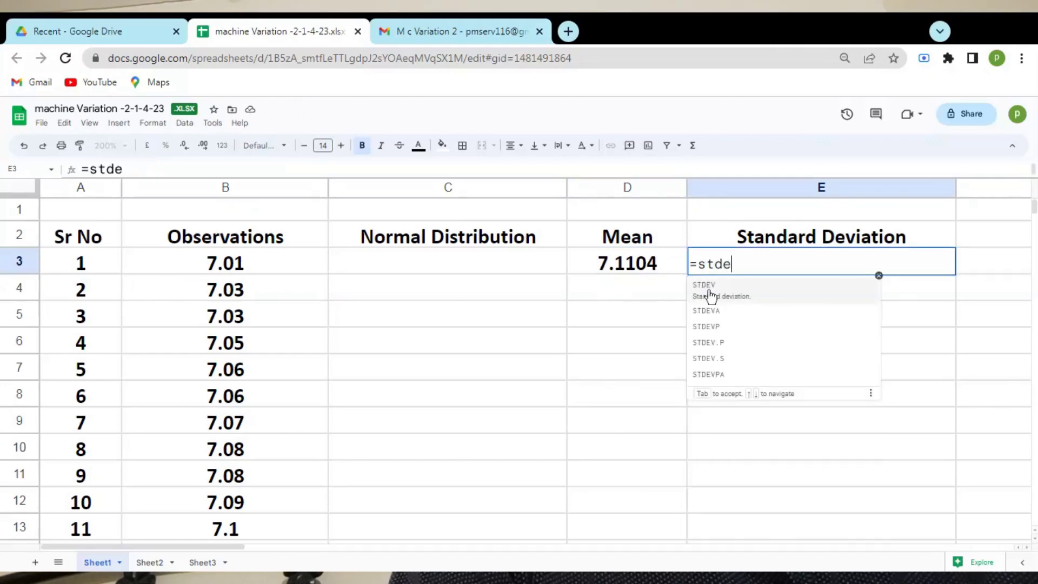
click(709, 292)
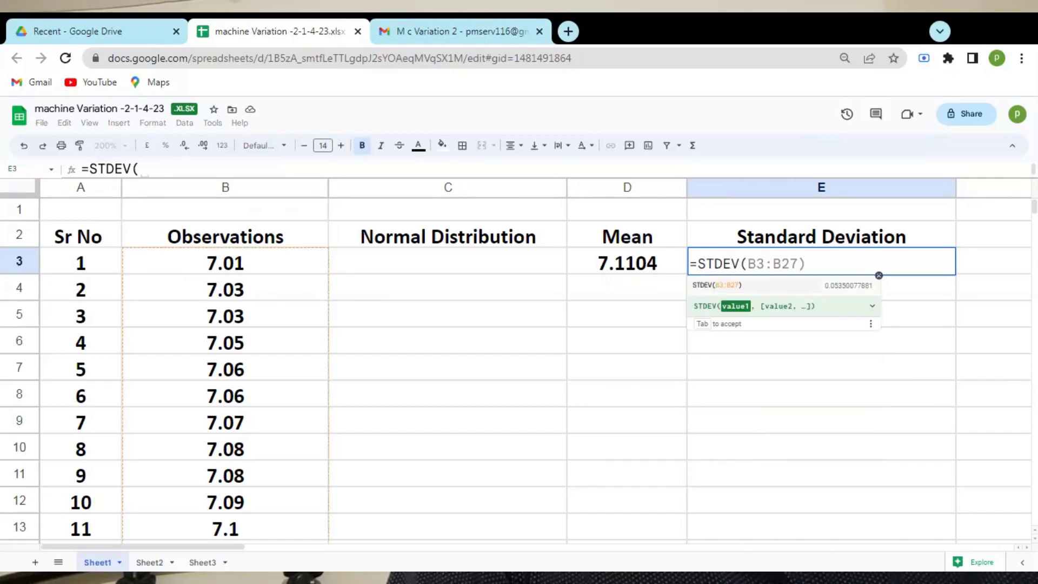
click(710, 291)
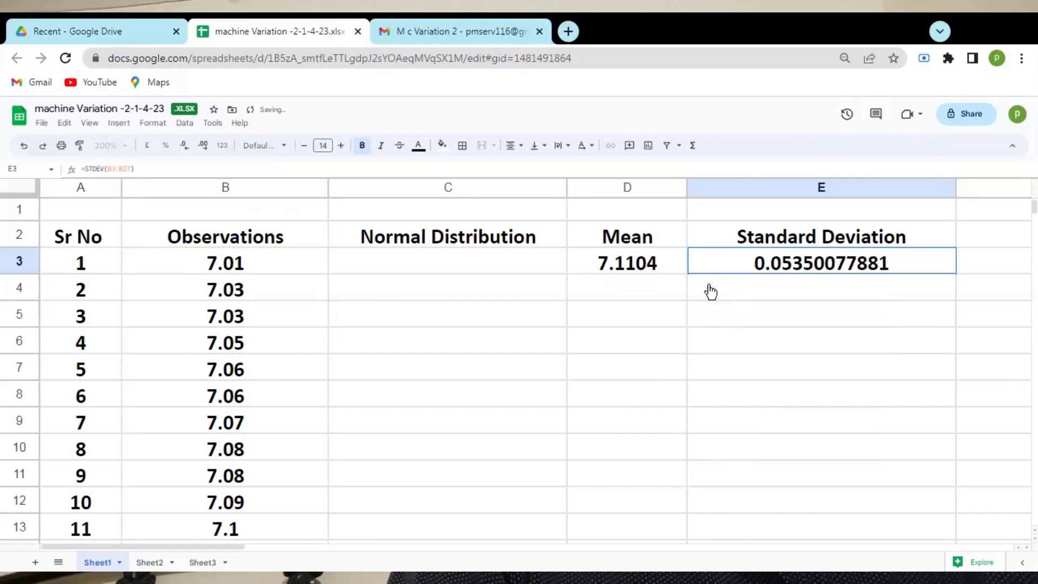
Calculate the normal distribution of the first observation in cell C3 with =NORM.DIST(B3,D3,E3,False)
click(495, 258)
text(=)
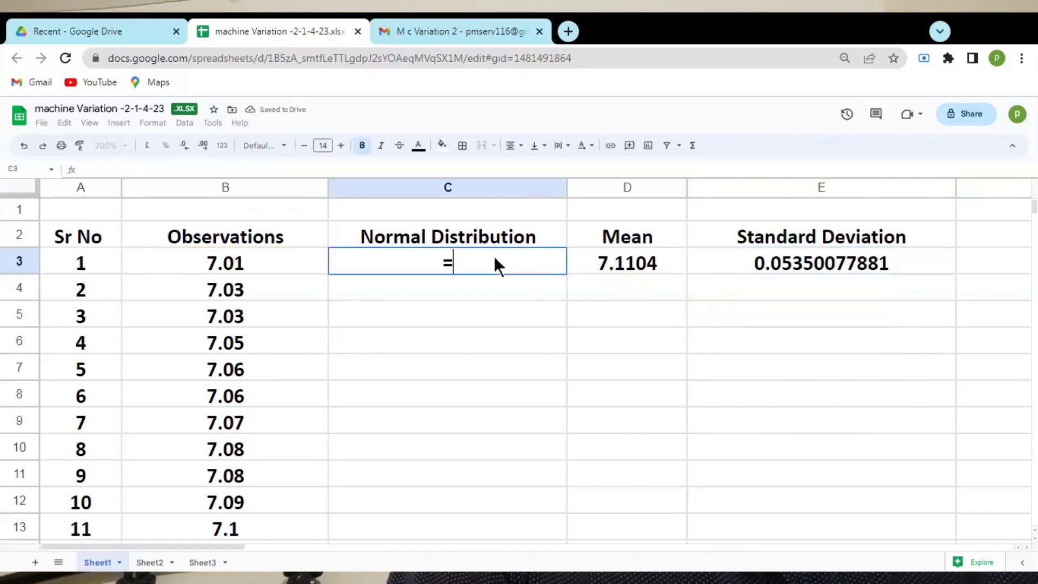
text(n)
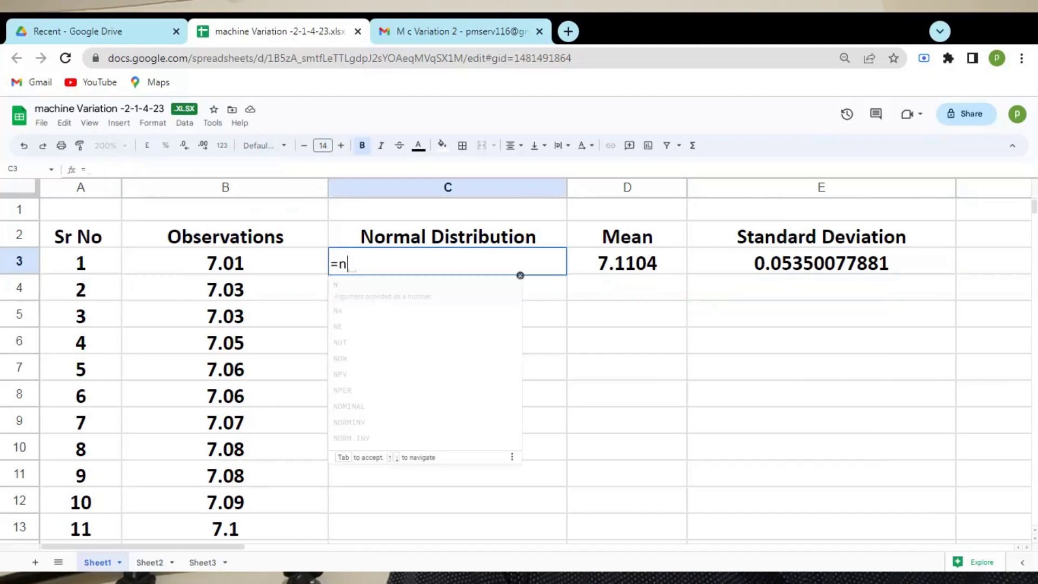
text(orm)
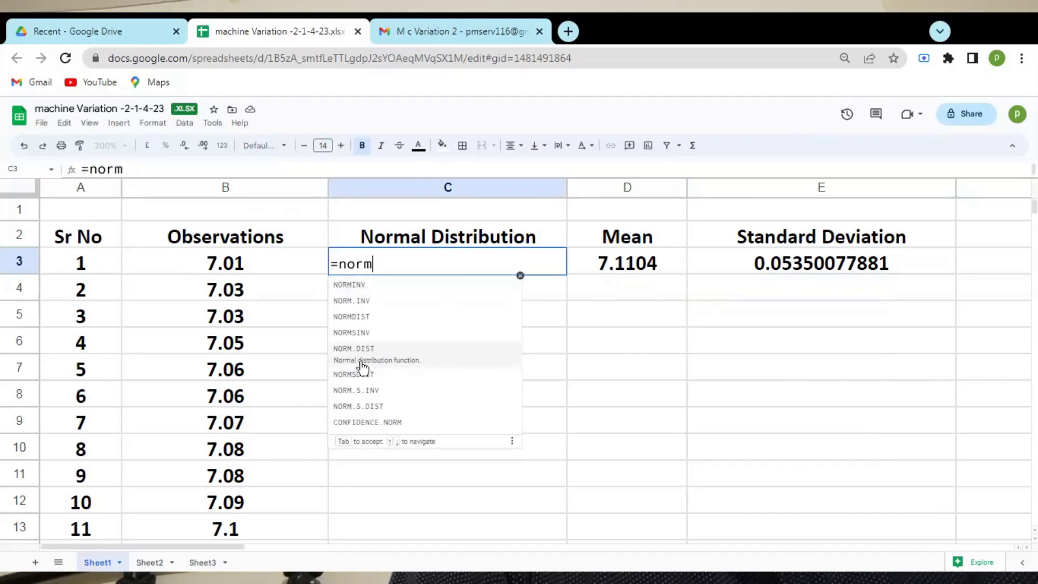
click(365, 351)
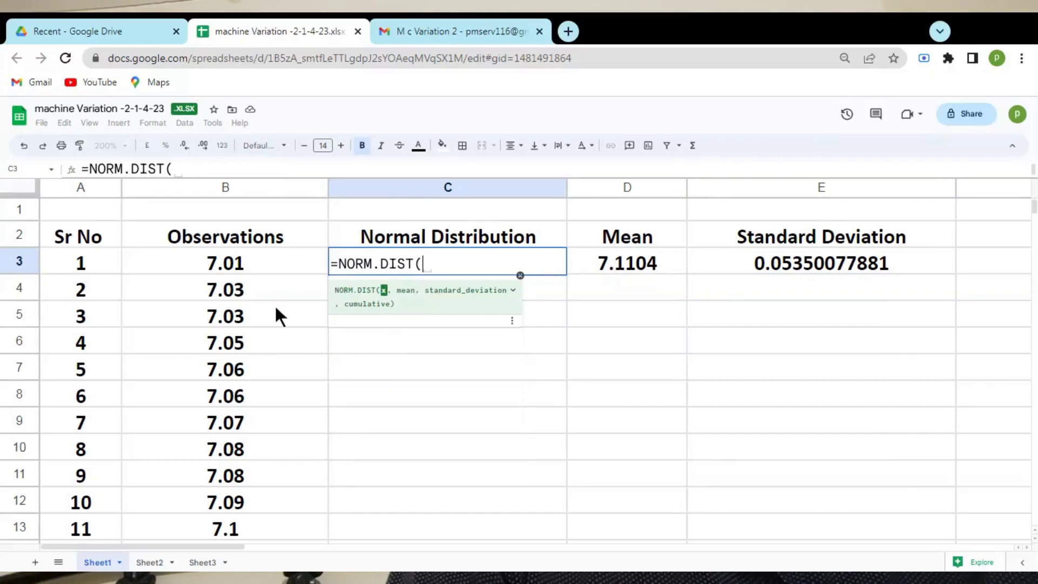
click(205, 251)
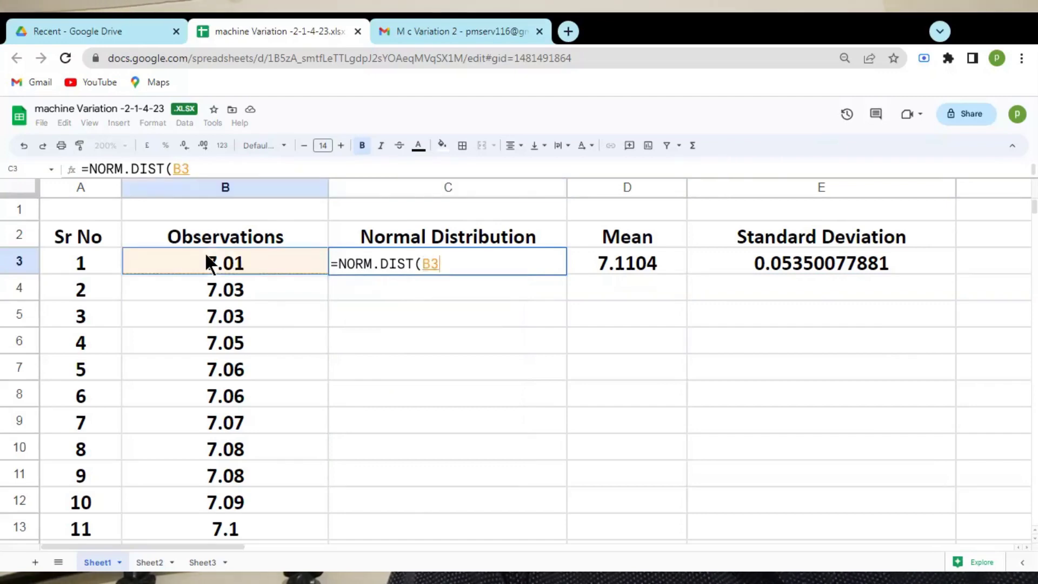
text(,)
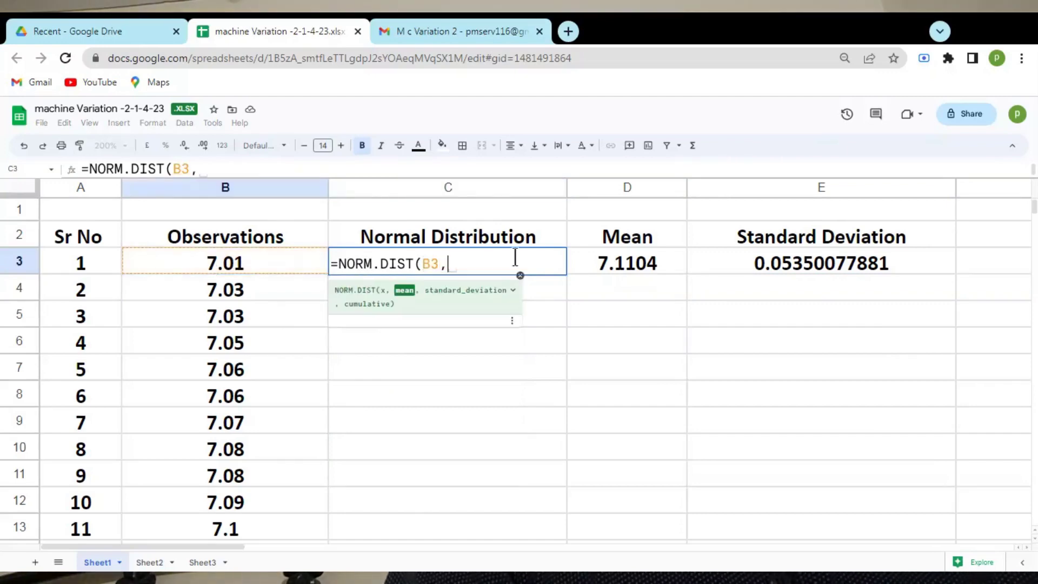
click(613, 269)
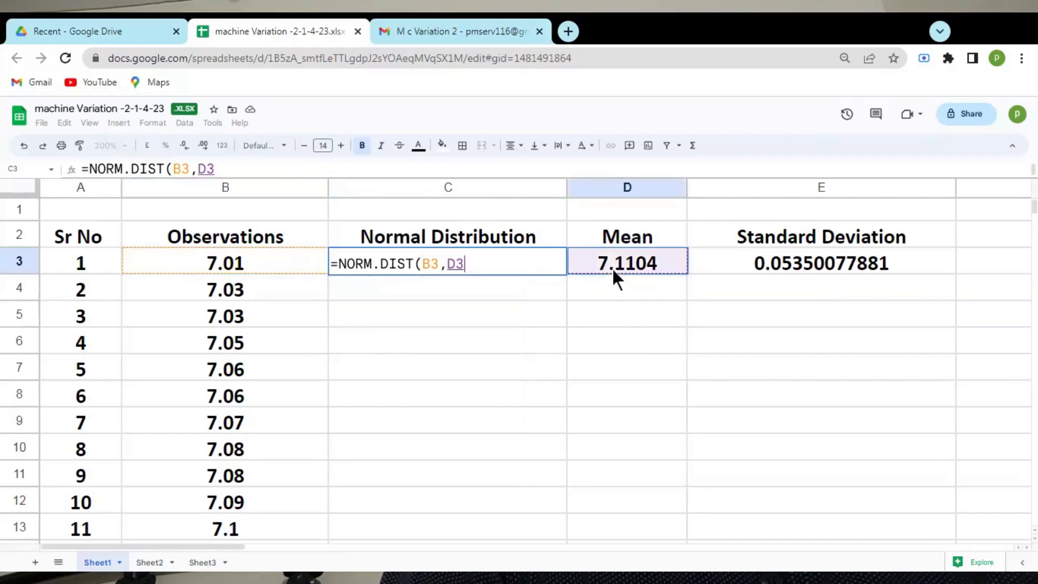
text(,)
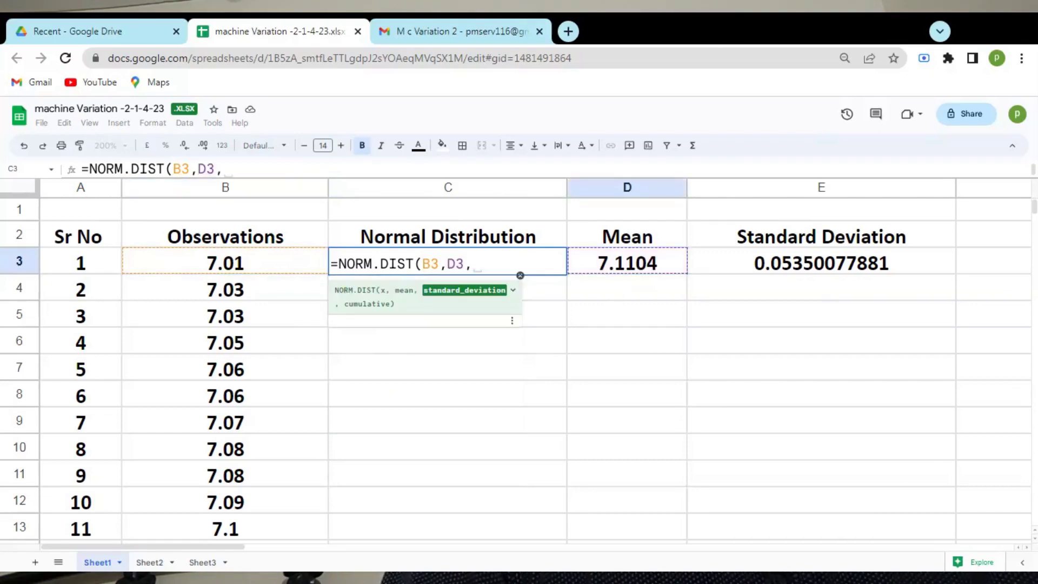
click(739, 265)
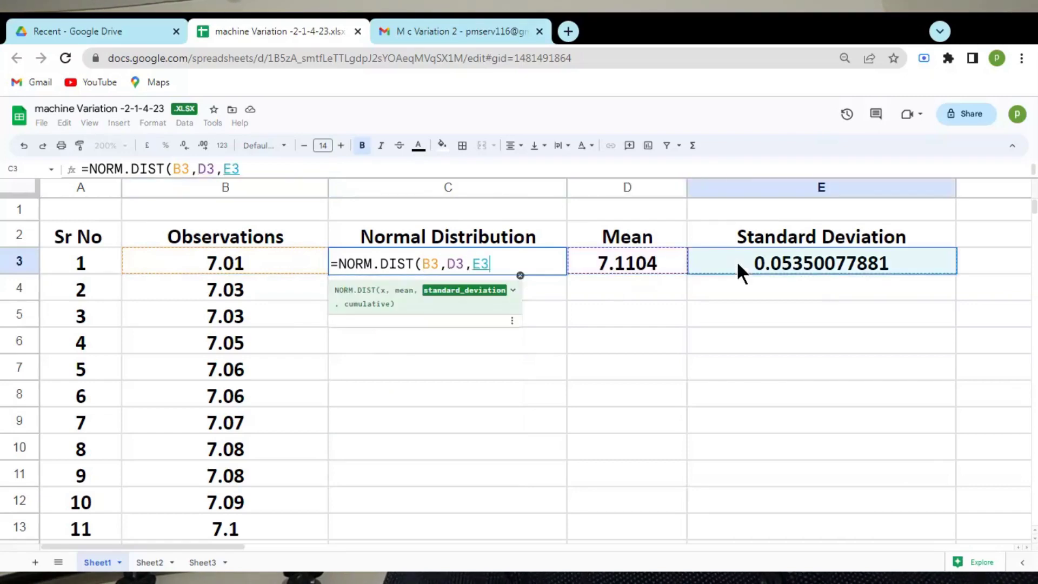
text(,)
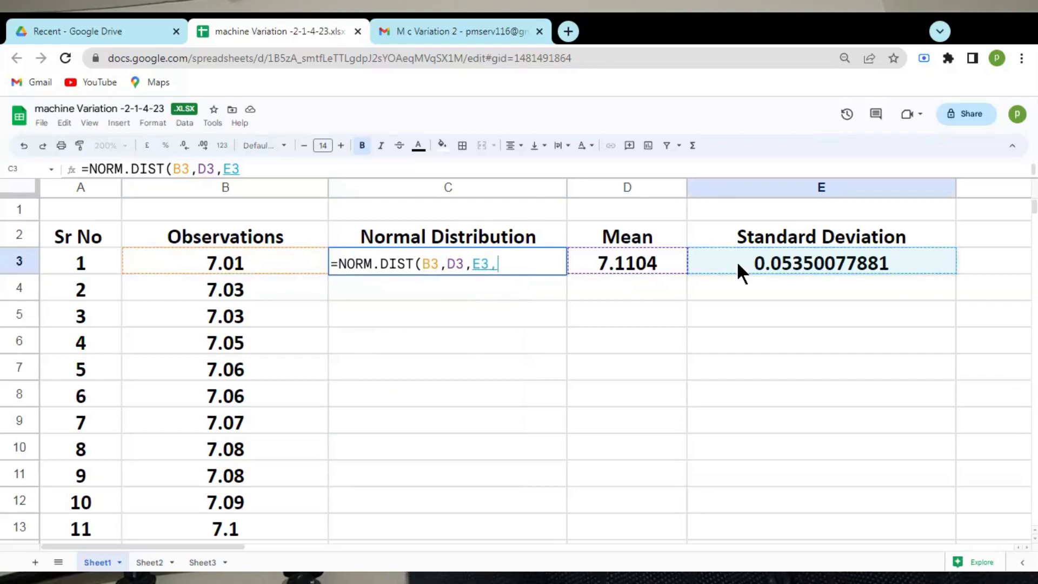
text(Fa)
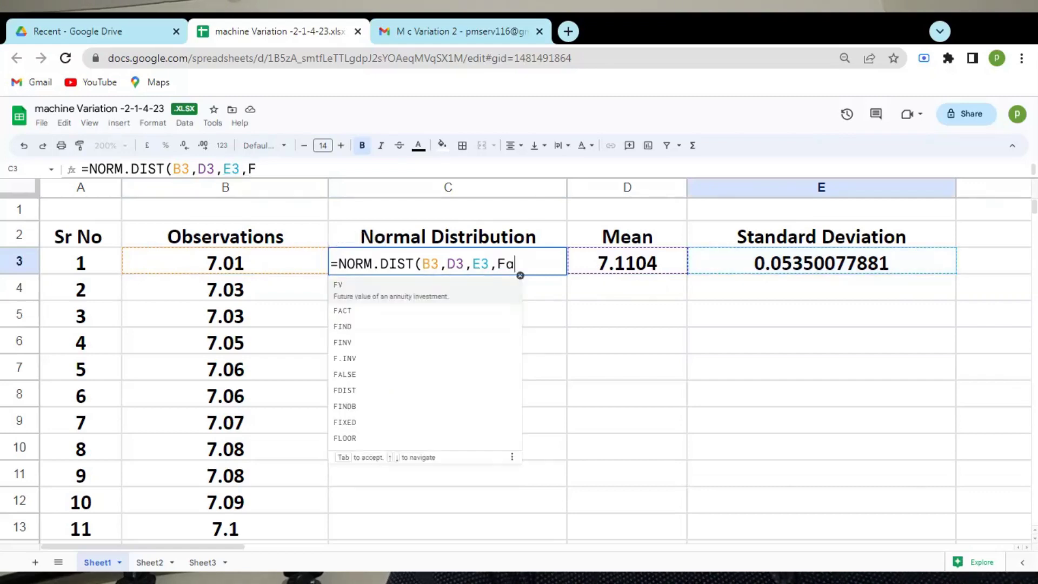
text(lse)
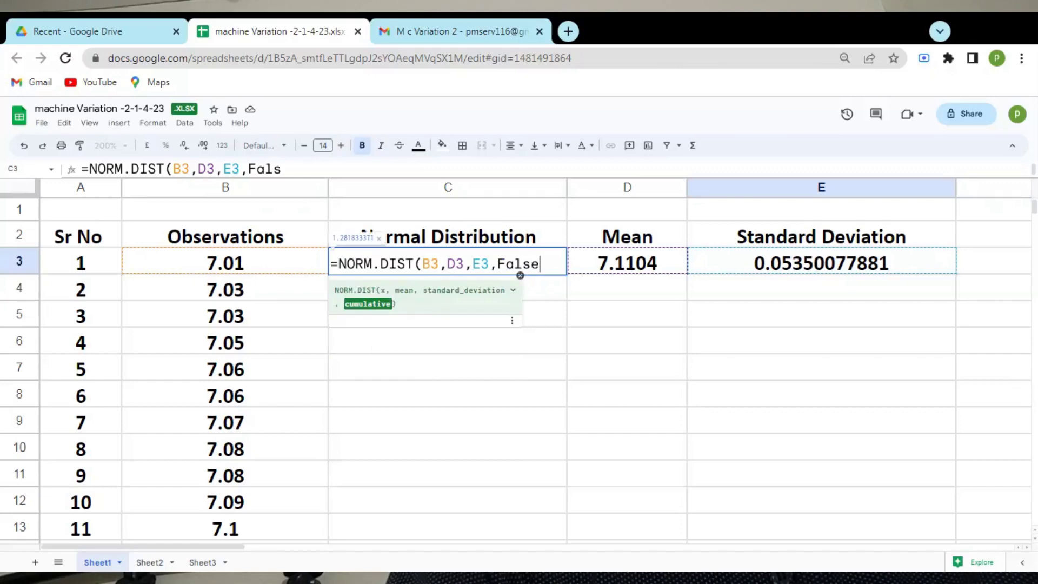
text())
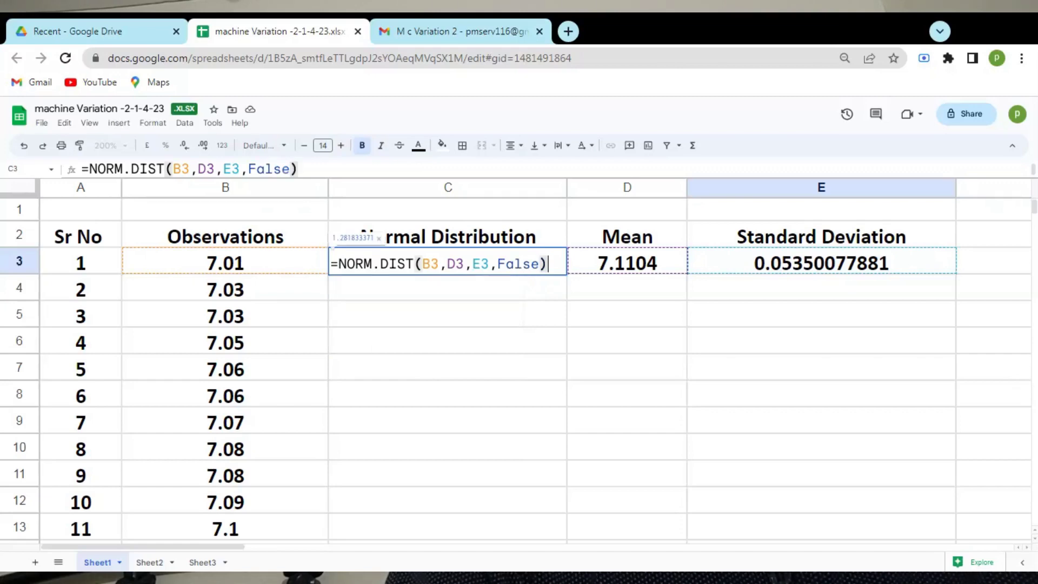
key(Return)
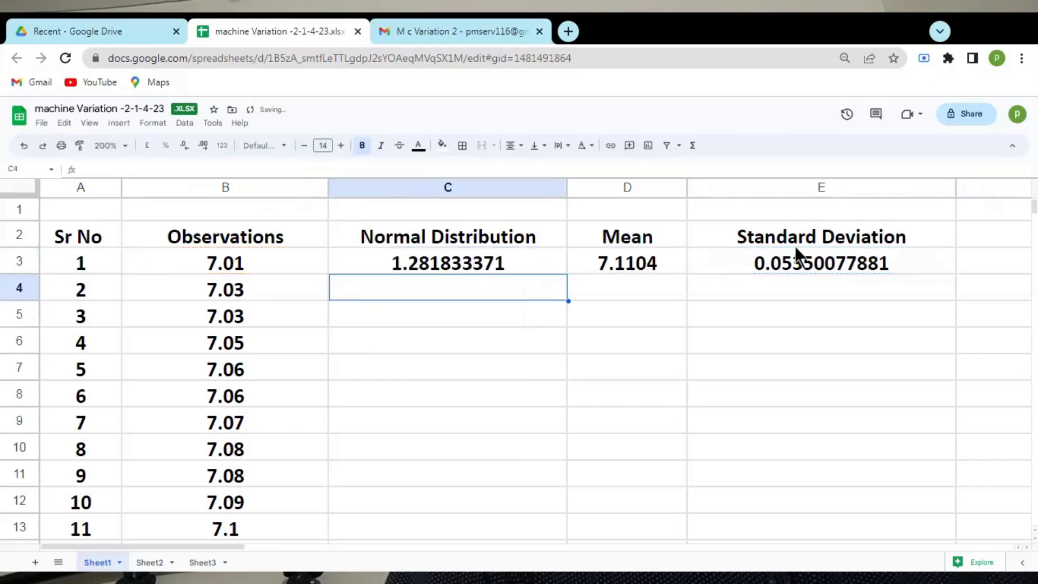
Make the mean and standard deviation references in C3's formula absolute, giving =NORM.DIST(B3,$D$3,$E$3,False)
click(543, 258)
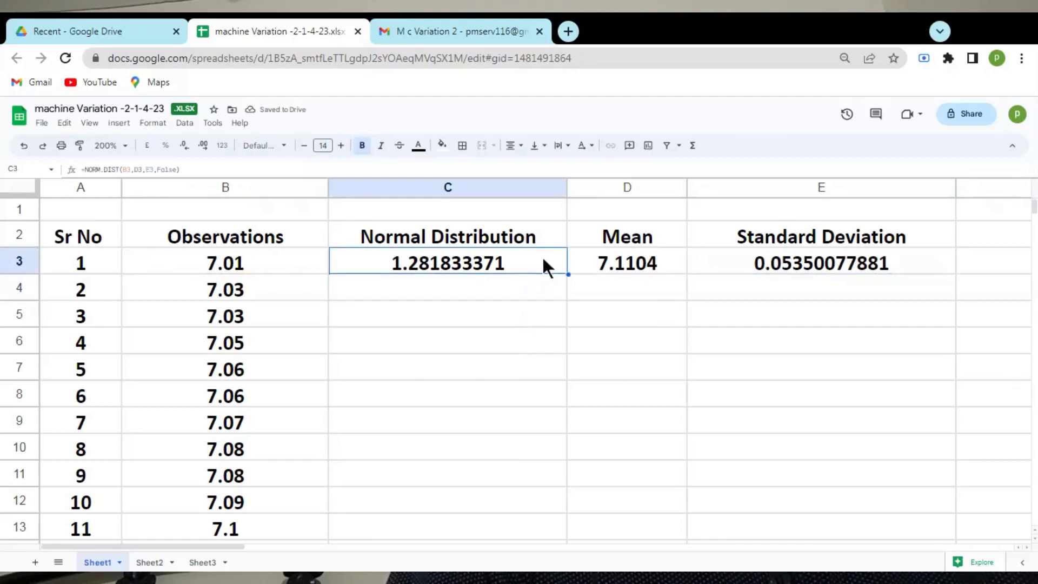
double_click(543, 258)
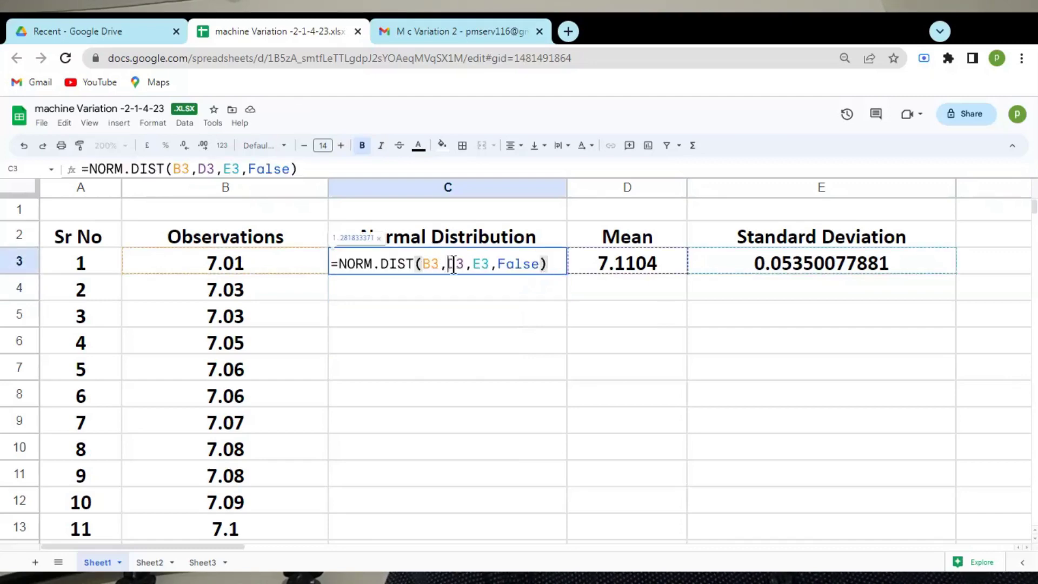
drag(448, 263, 467, 268)
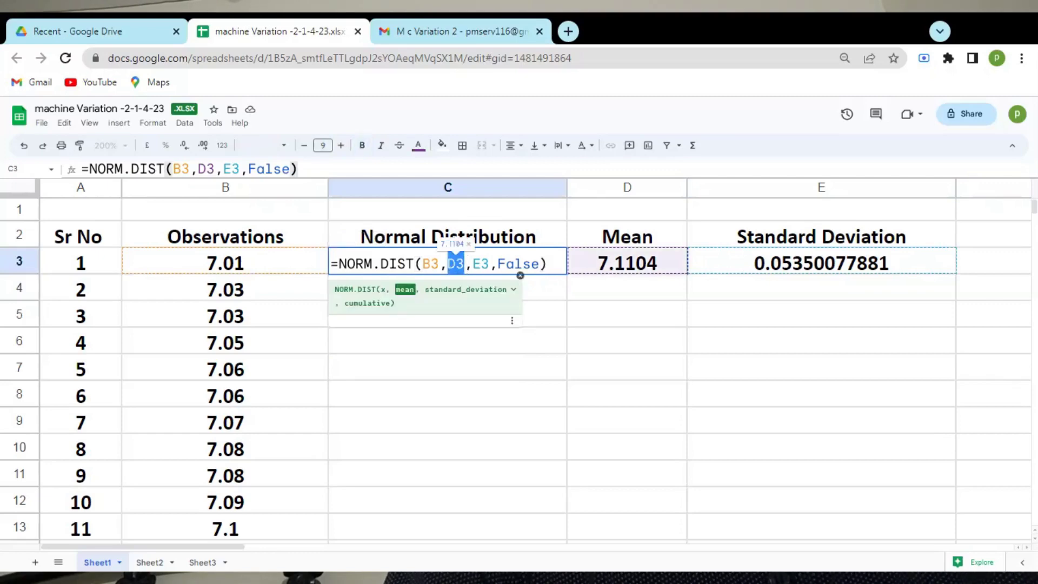
key(F4)
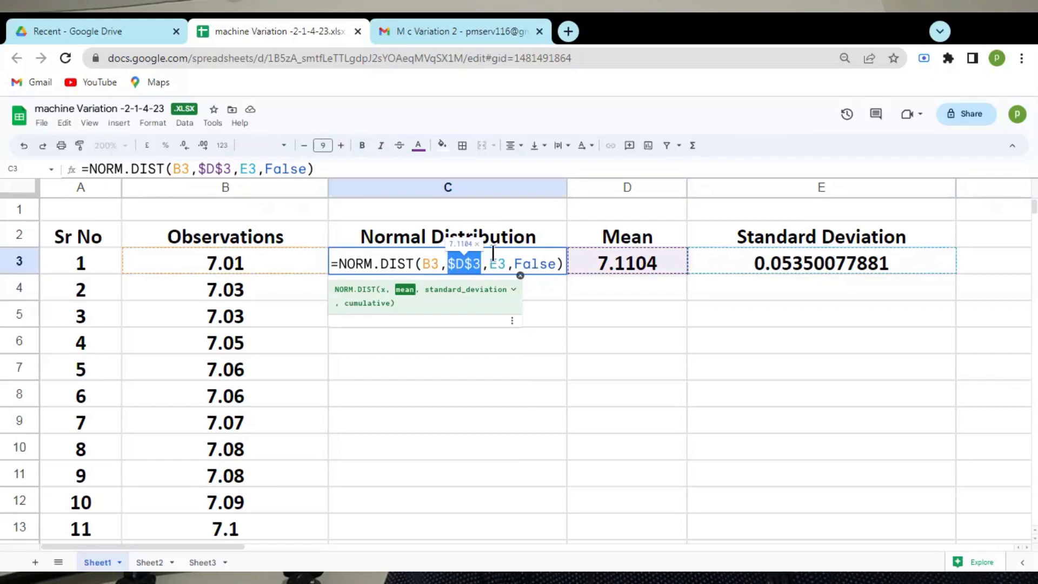
drag(489, 263, 504, 265)
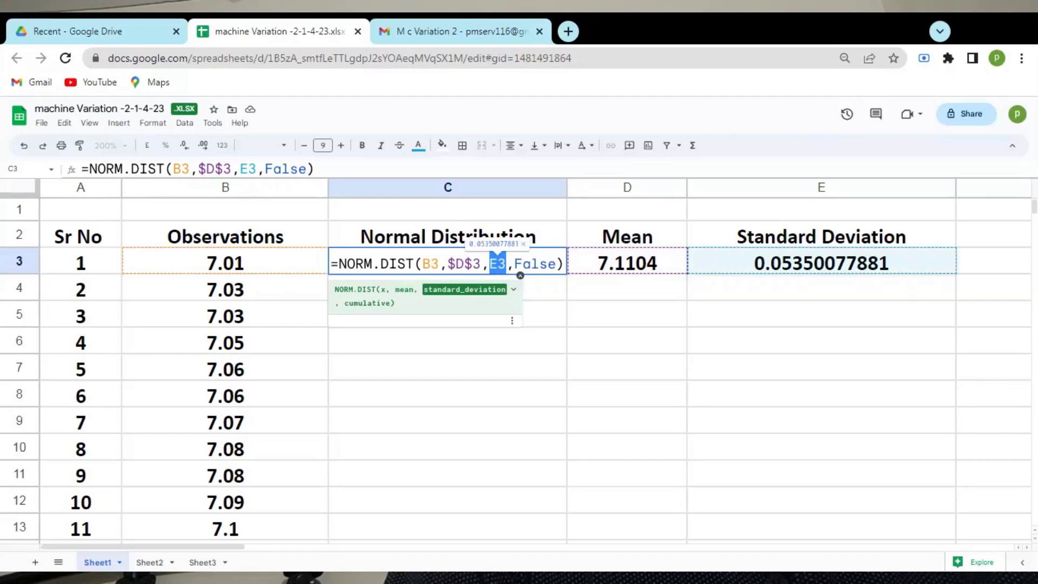
key(F4)
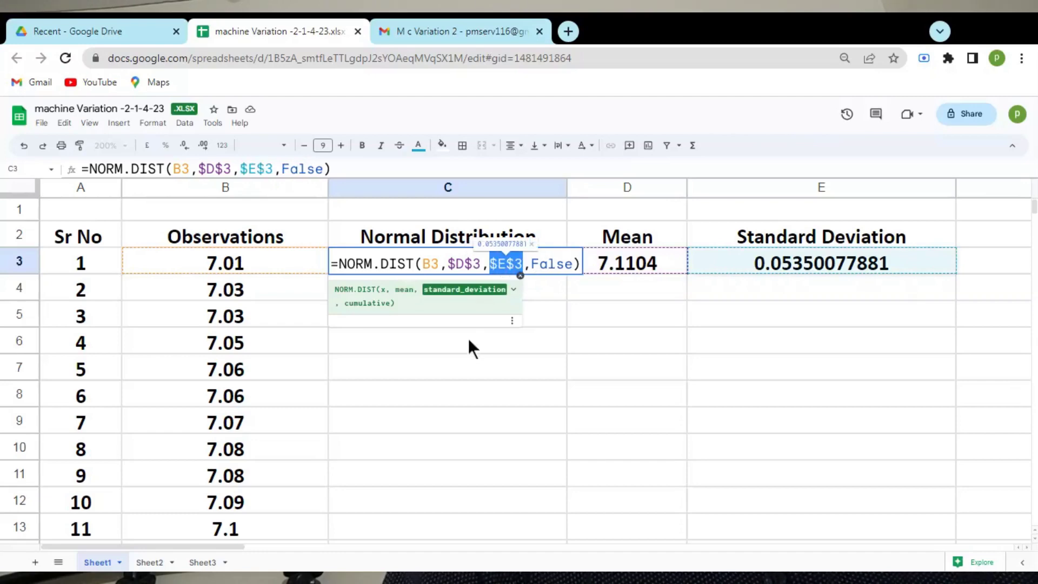
key(Return)
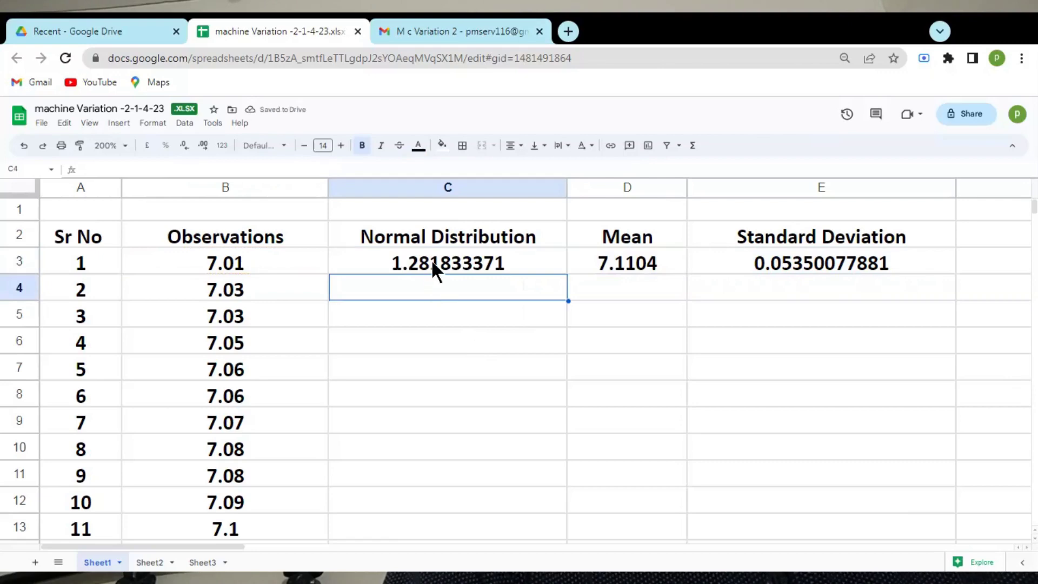
Fill the normal distribution formula from C3 down through C27 and return to the start of the sheet
click(494, 258)
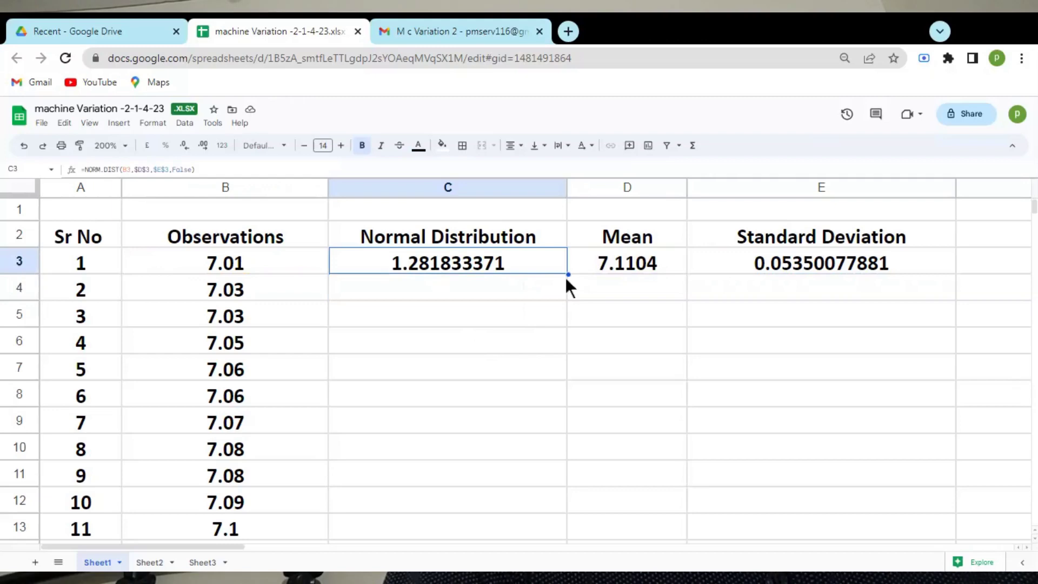
drag(567, 279, 569, 521)
drag(570, 524, 561, 246)
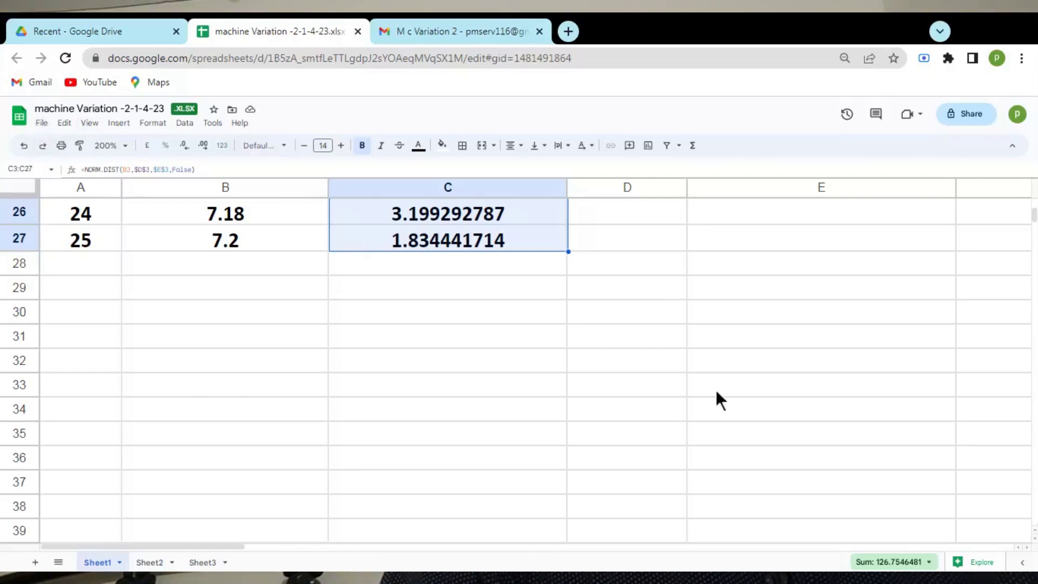
key(ctrl+Up)
key(ctrl+Up)
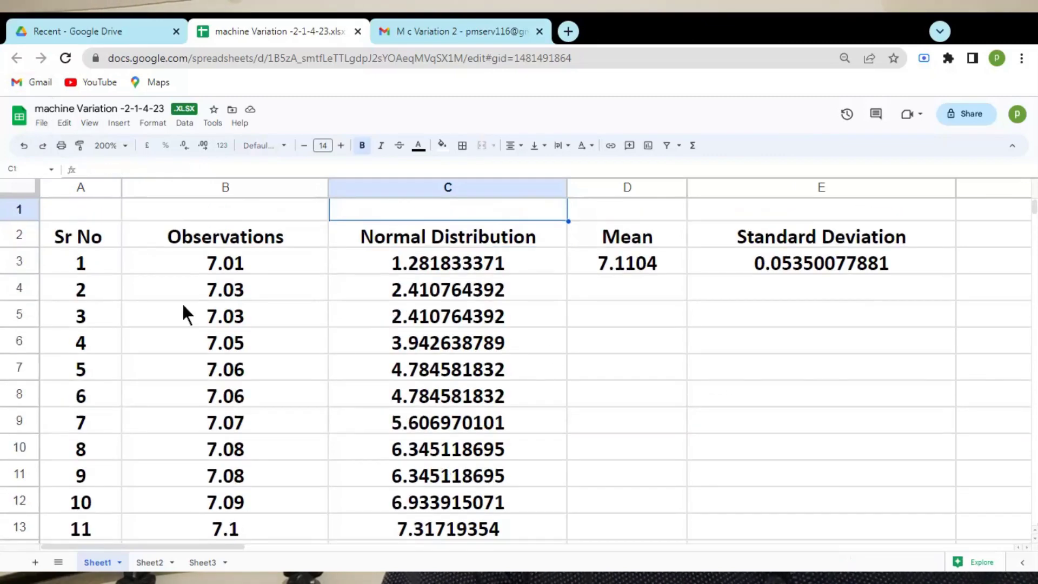
drag(255, 278, 684, 346)
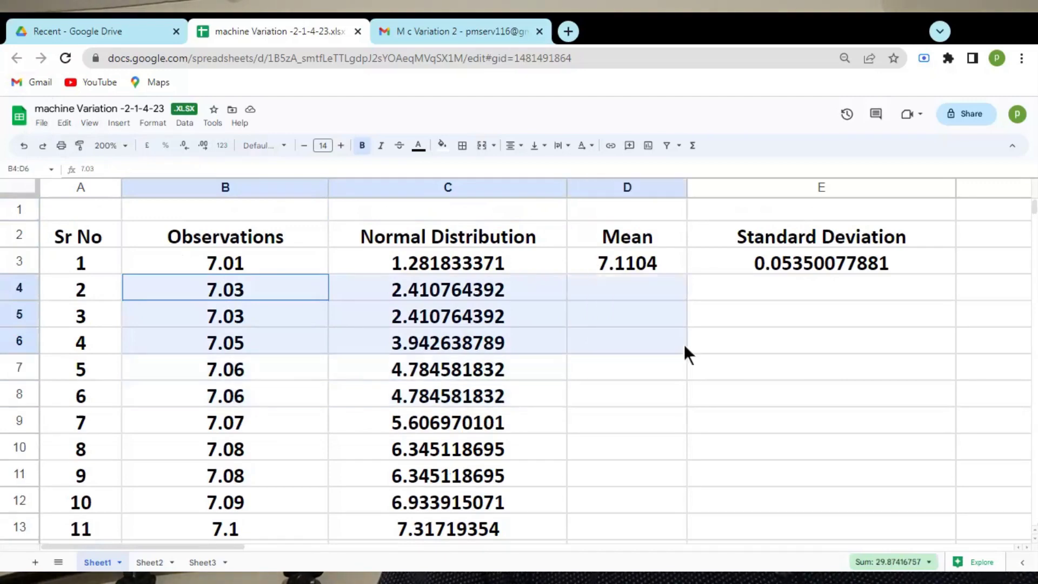
click(189, 266)
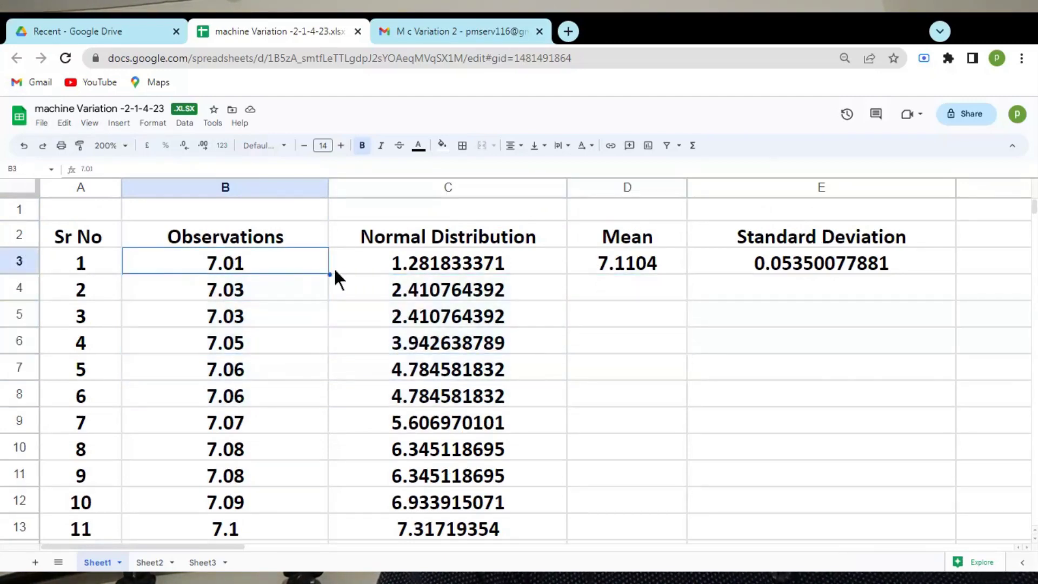
drag(334, 269, 514, 283)
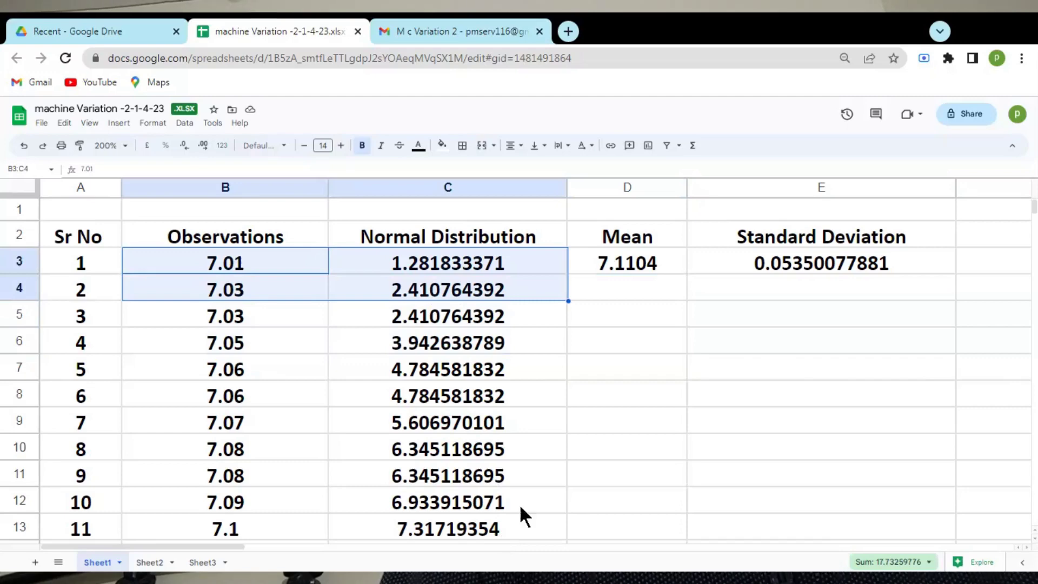
click(576, 420)
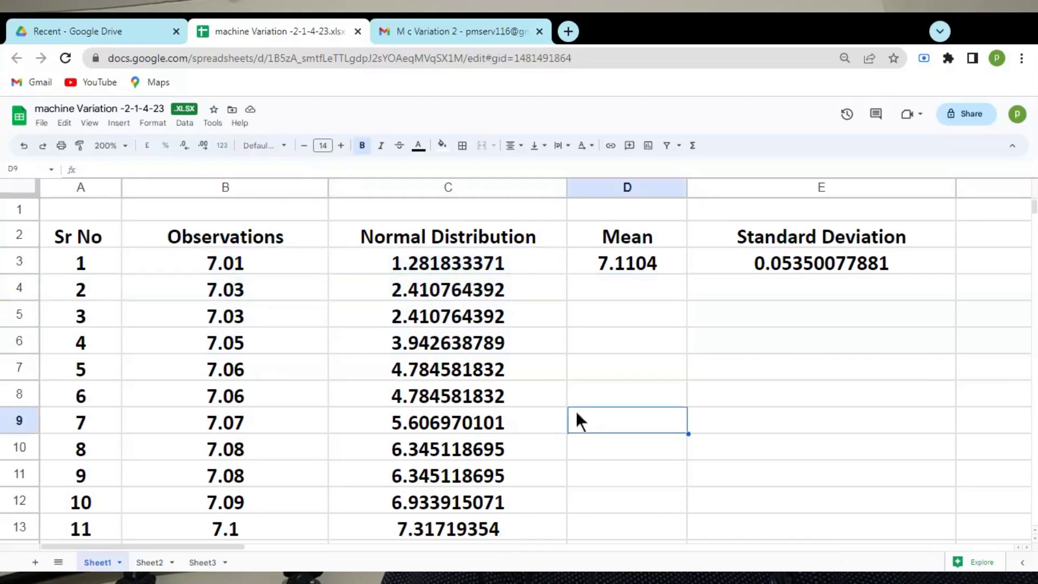
click(177, 257)
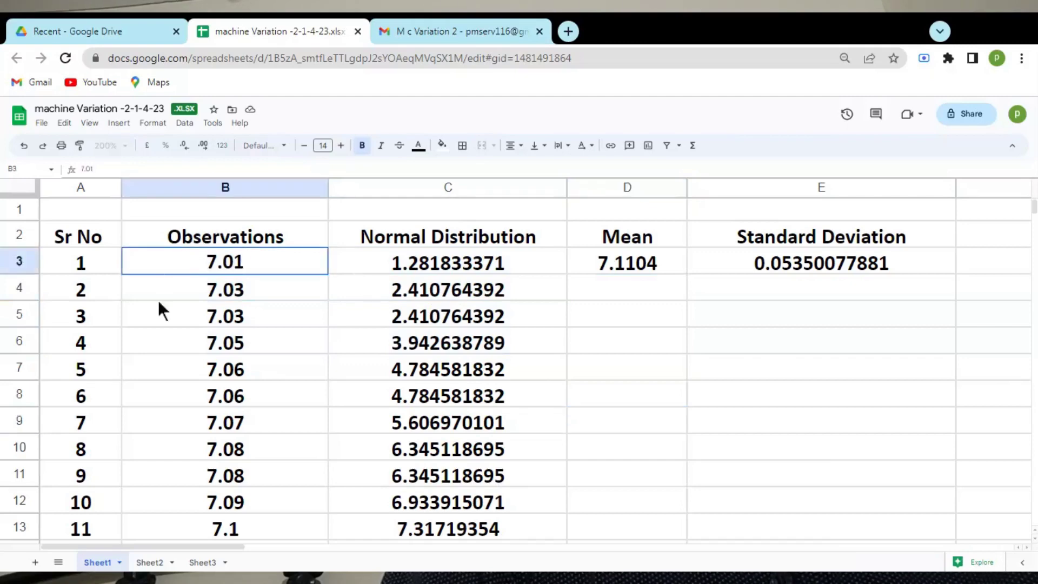
click(158, 300)
click(158, 257)
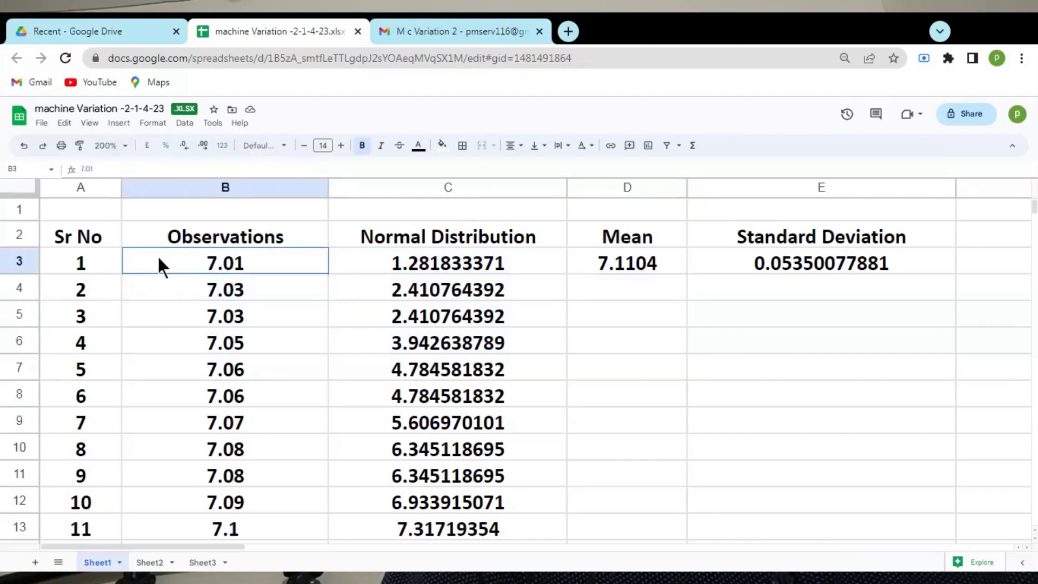
Insert a line chart plotting the normal distribution values against the observations from the range B3:C27
shift+click(414, 263)
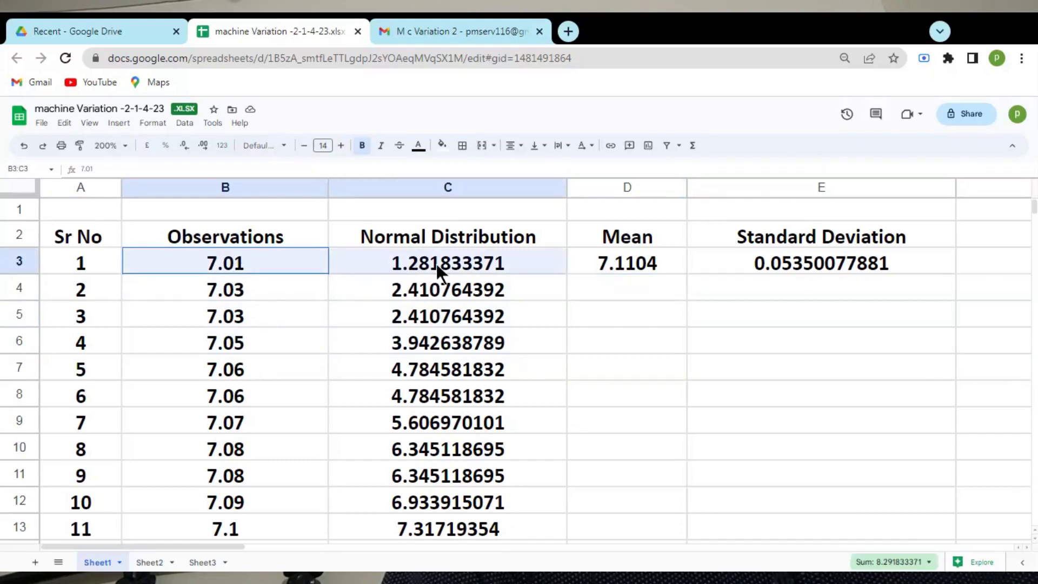
drag(454, 343, 496, 236)
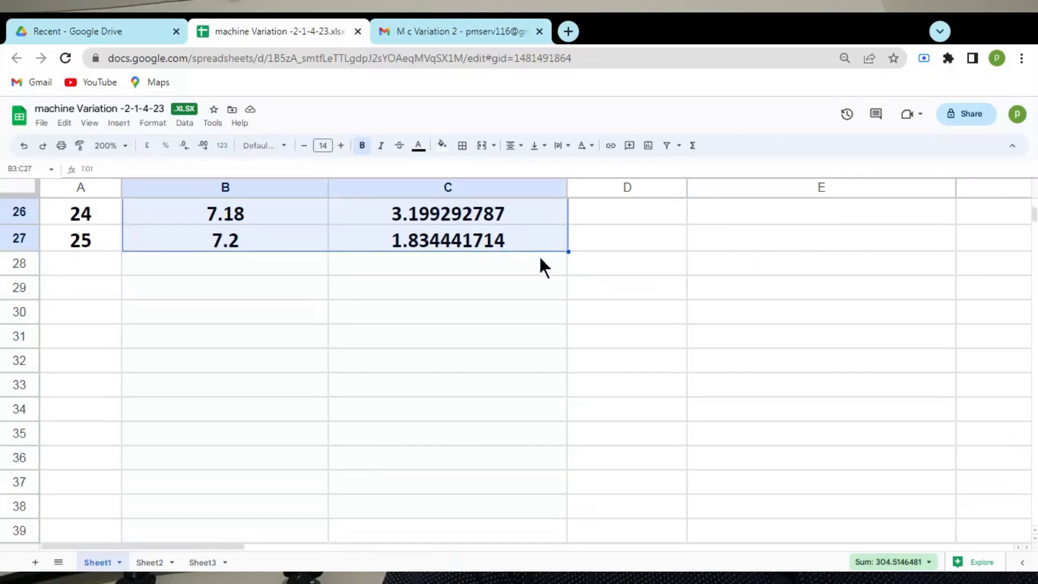
click(117, 133)
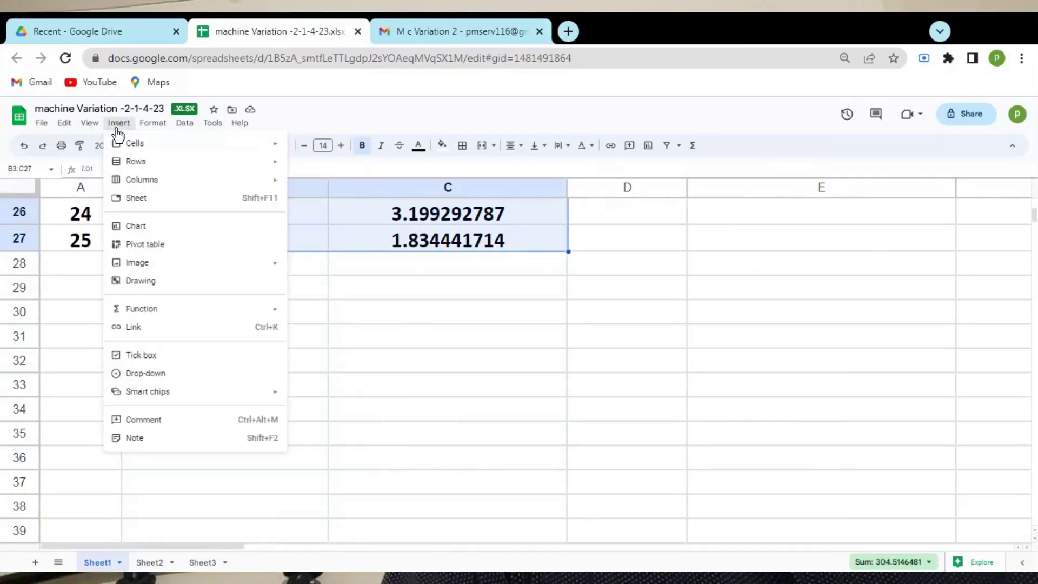
click(163, 228)
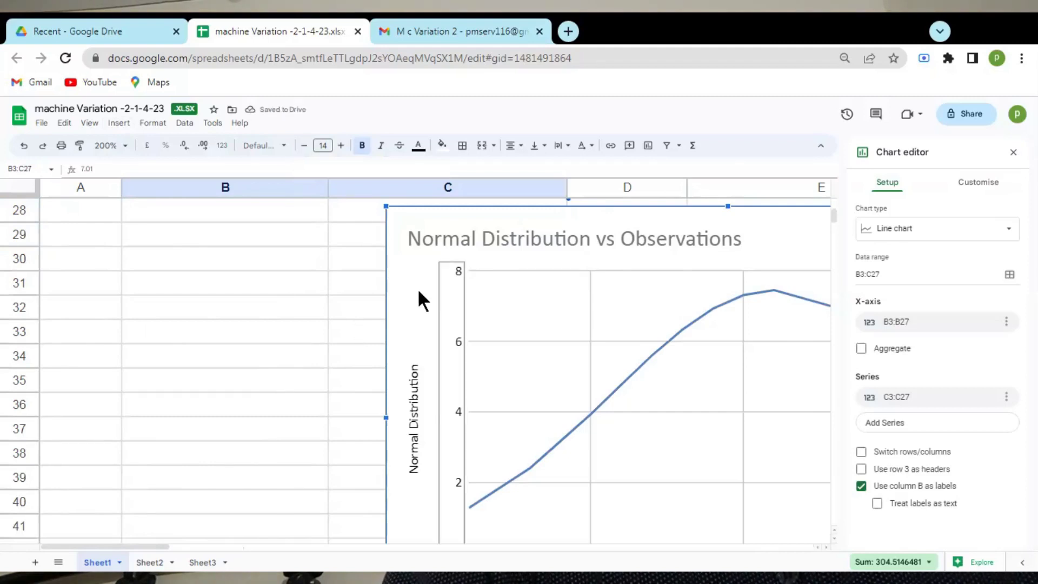
Try the sheet zoom at 100% and 125%, and settle on 150% to fit the whole normal distribution chart in view
click(129, 145)
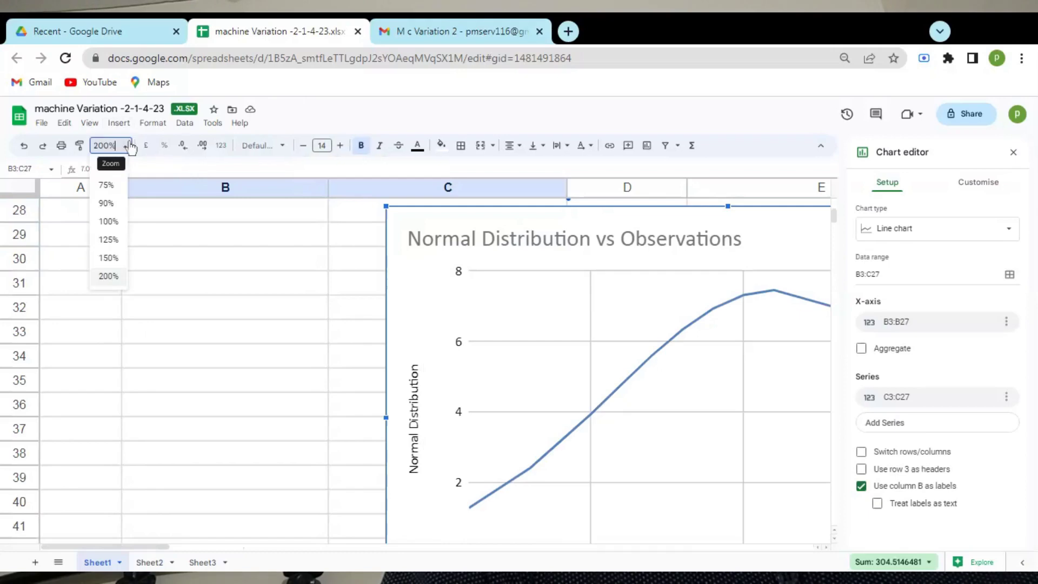
click(111, 223)
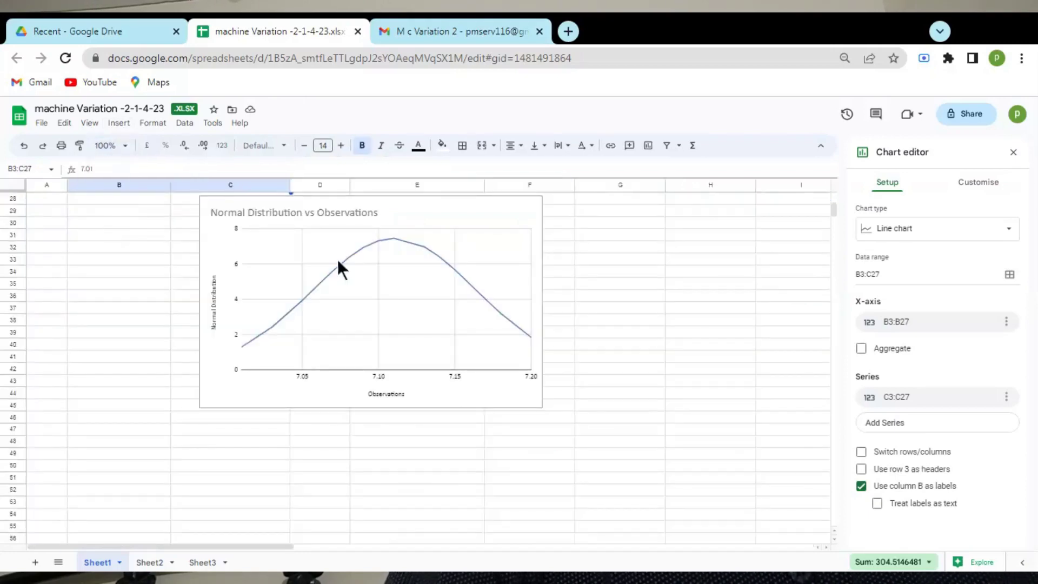
click(469, 236)
click(469, 237)
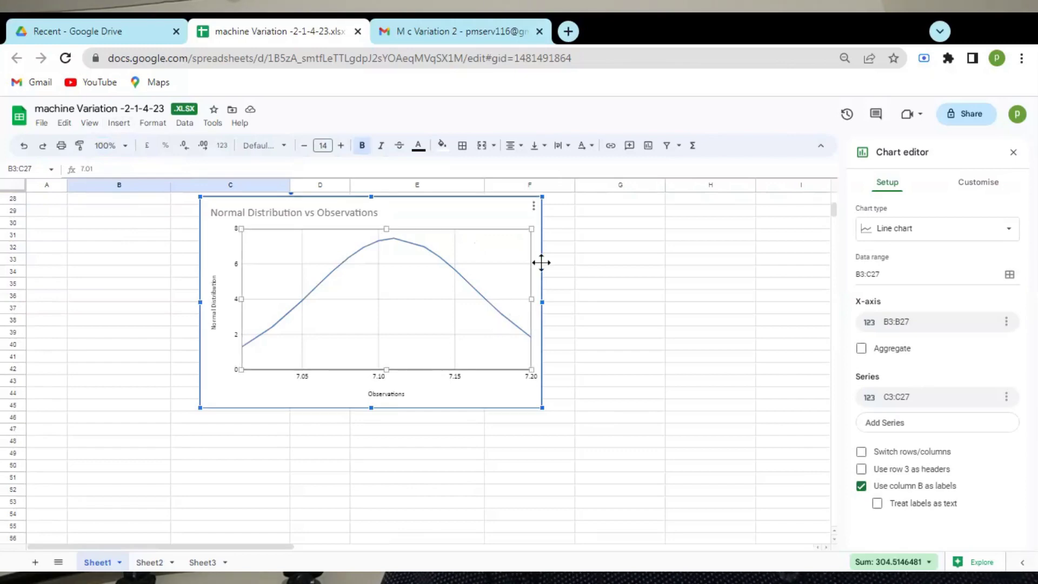
click(294, 239)
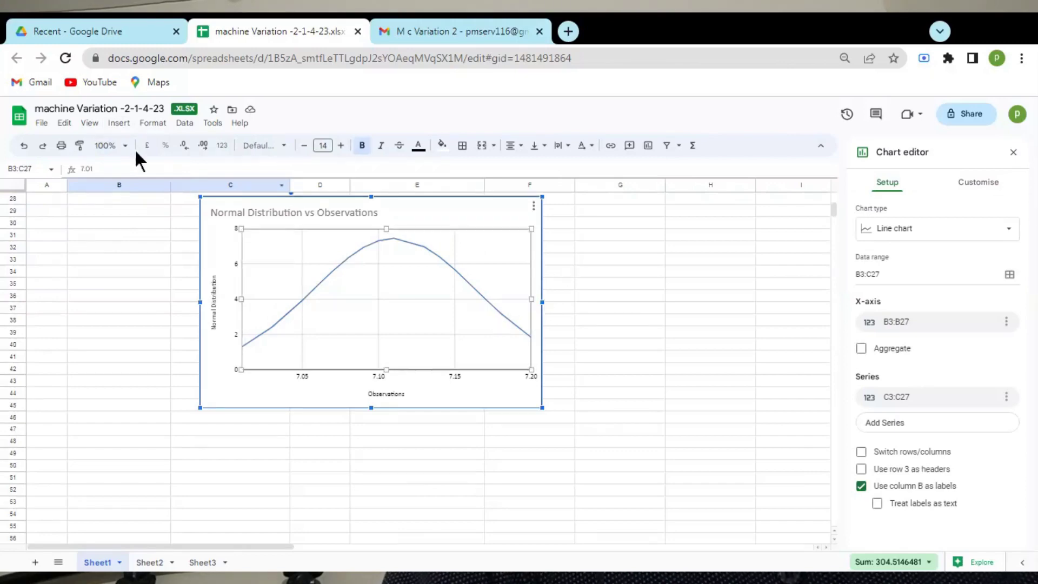
click(125, 146)
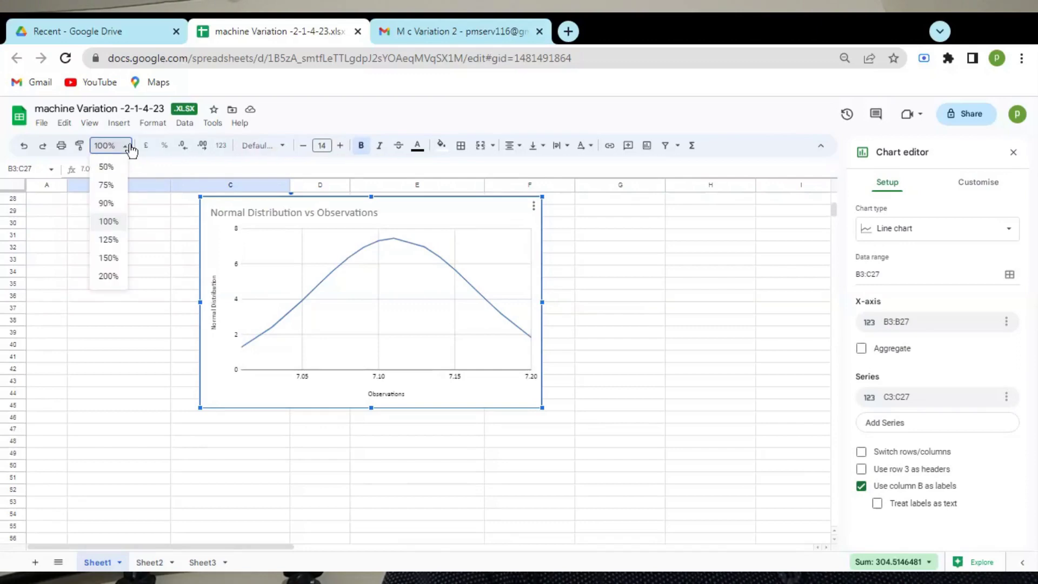
click(112, 241)
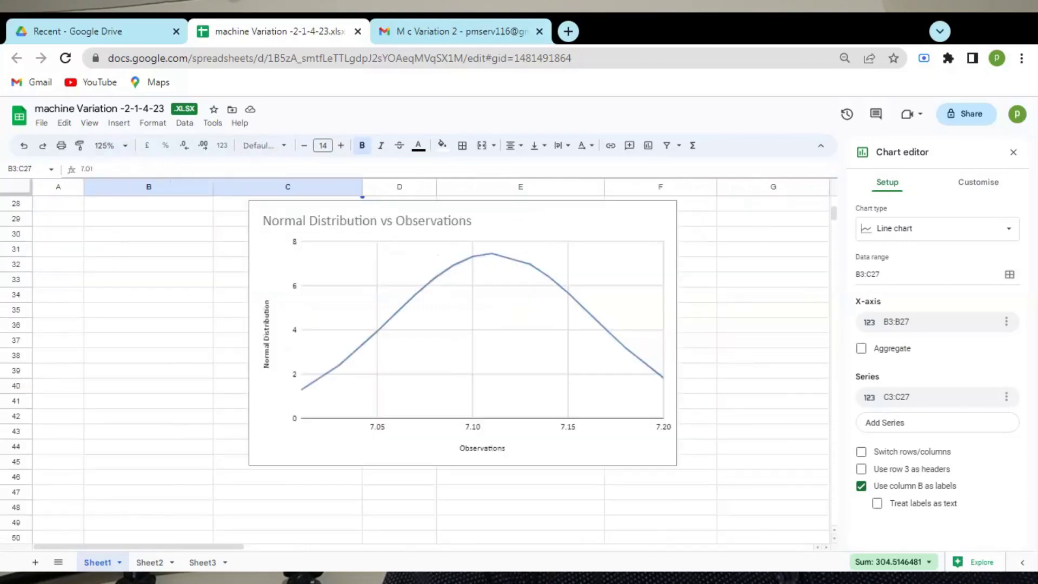
click(127, 147)
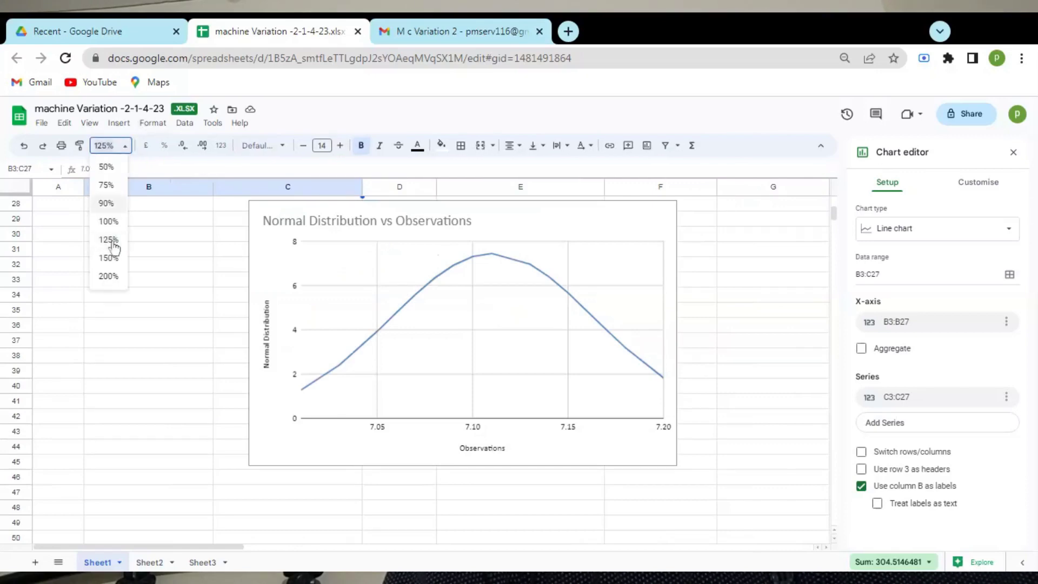
click(108, 258)
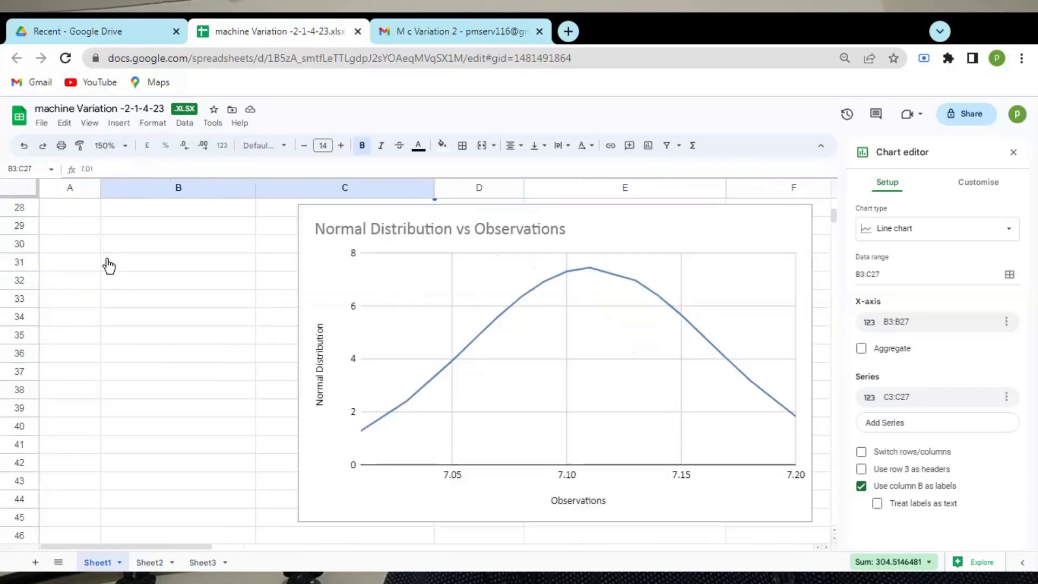